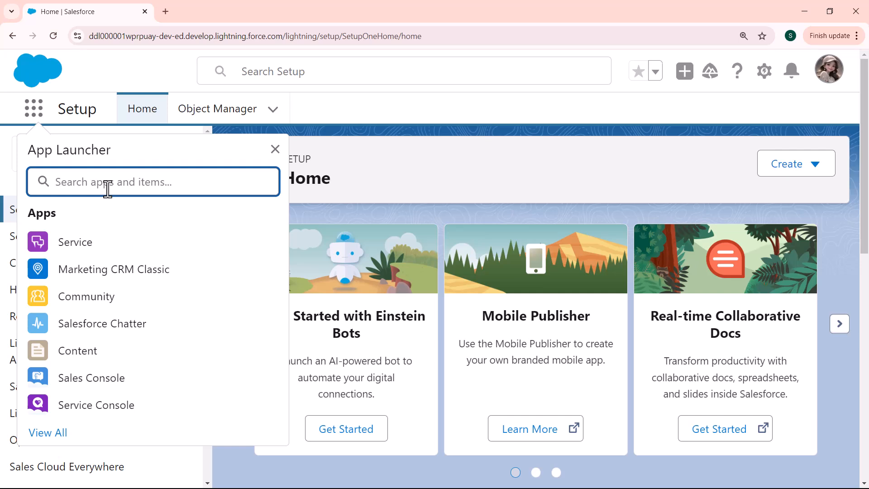
# Find and launch the Sales app, and go to its Leads page
pyautogui.write('sales')
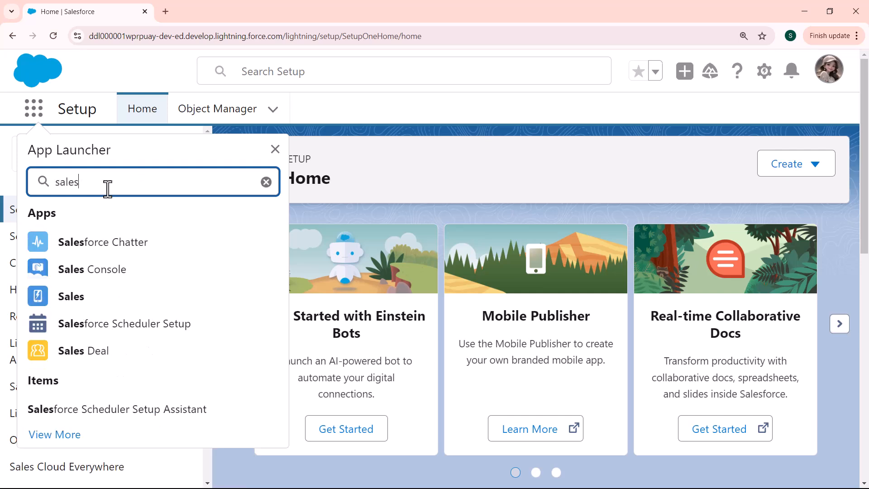
pyautogui.click(72, 298)
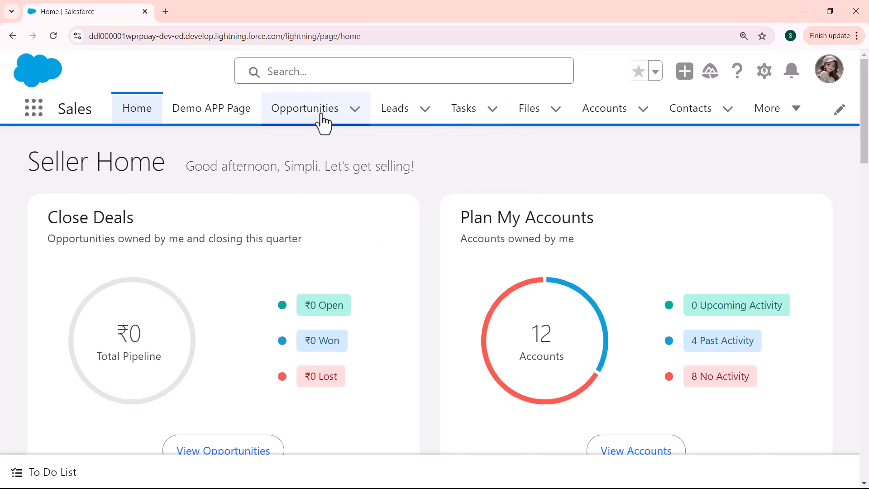
pyautogui.click(388, 119)
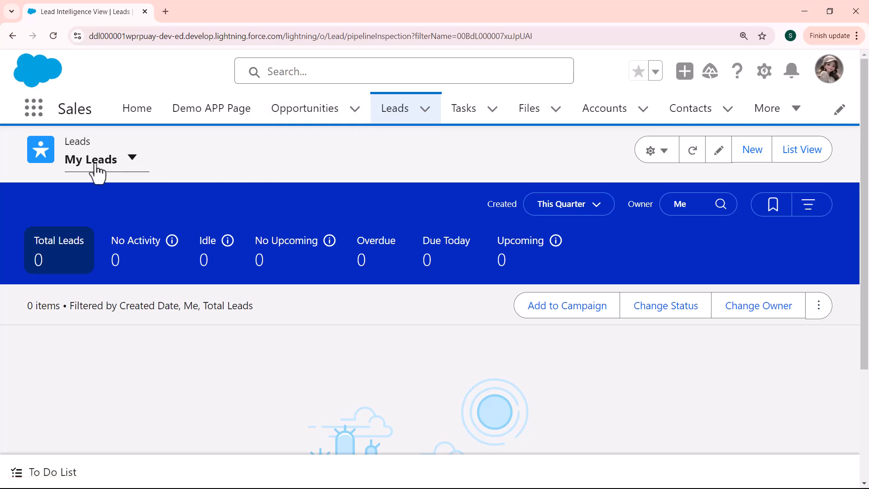
# Look at the My Important Leads list view, return to My Leads and review the available lead views
pyautogui.click(132, 158)
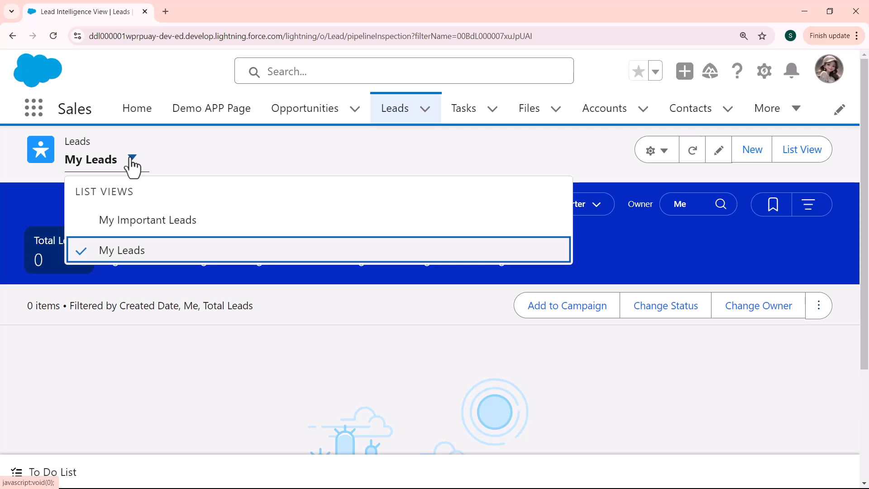
pyautogui.click(150, 236)
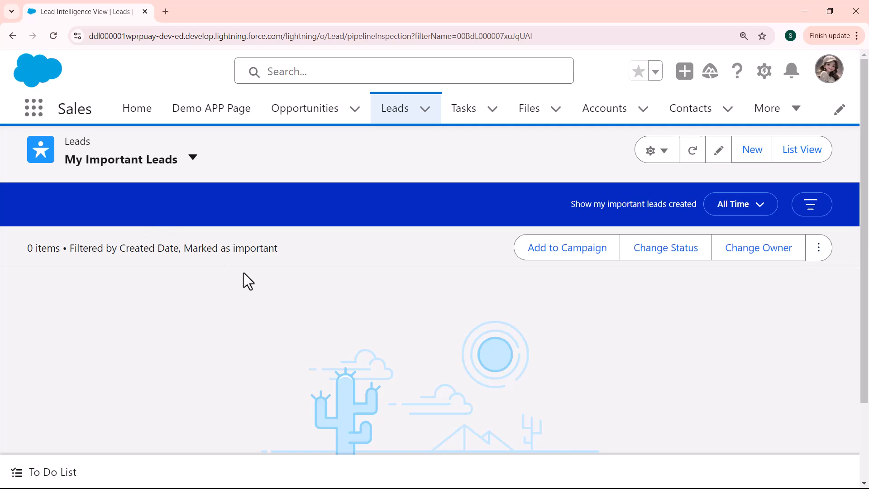
pyautogui.click(192, 159)
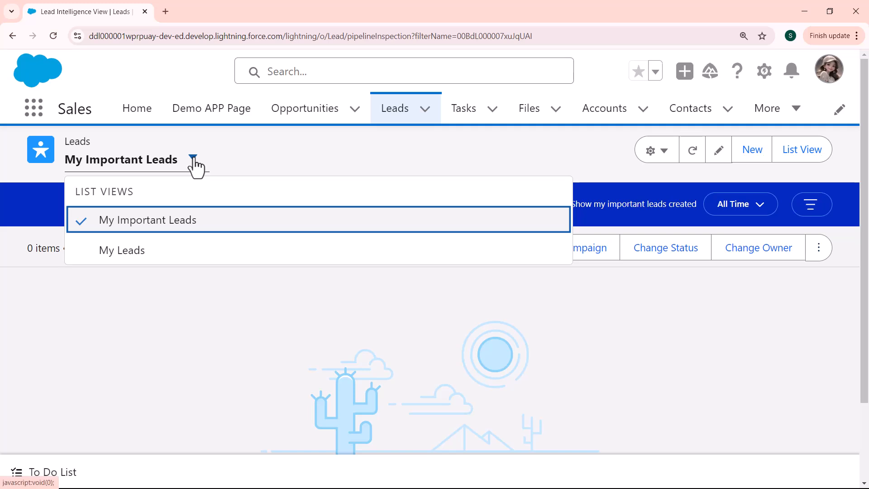
pyautogui.click(137, 260)
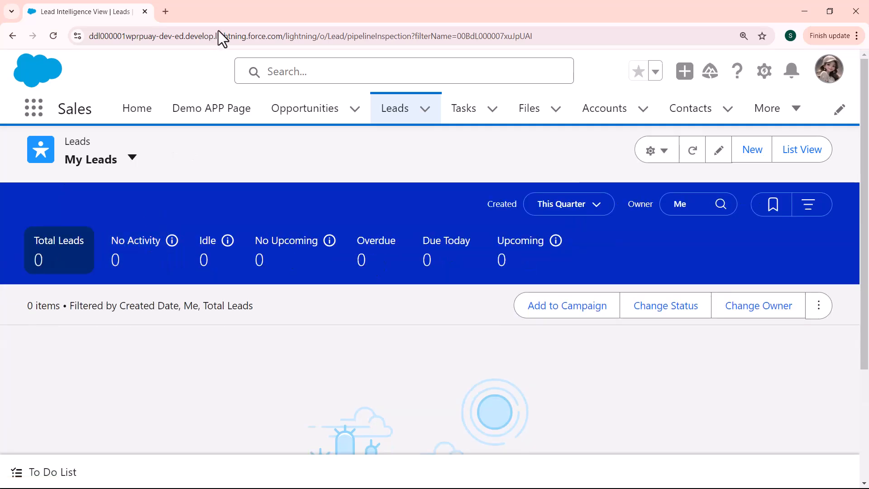
pyautogui.click(132, 158)
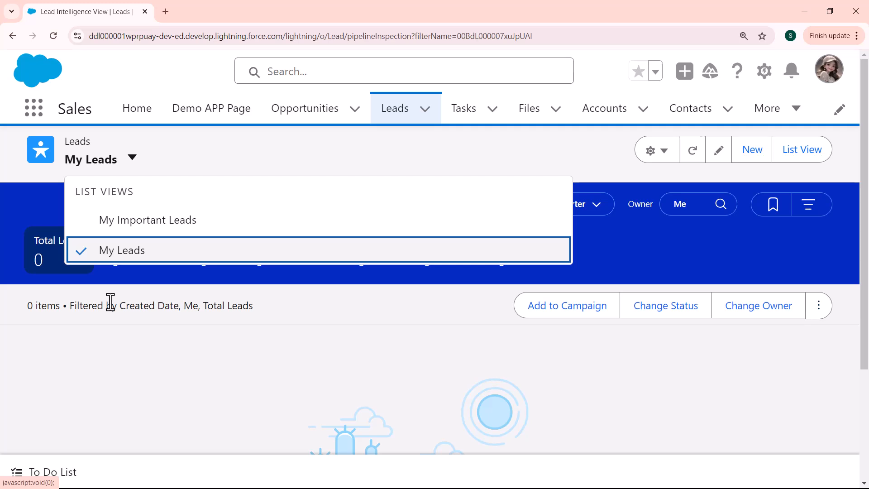
# Create a new lead view named Country View with API name Country_View, visible to all users, and save it
pyautogui.click(656, 153)
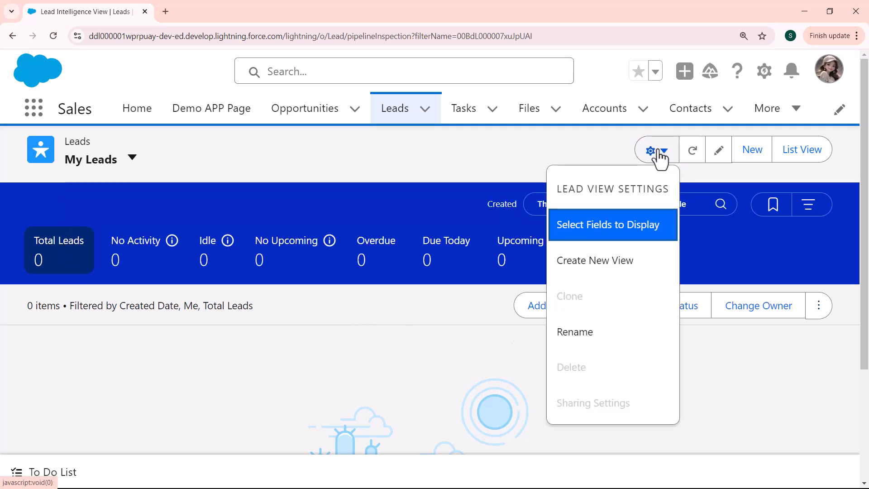
pyautogui.click(601, 270)
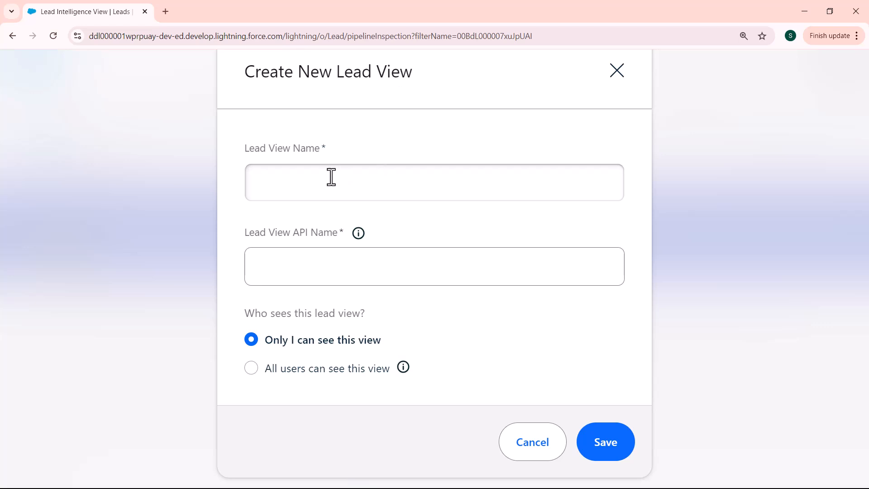
pyautogui.write('Country View')
pyautogui.click(313, 266)
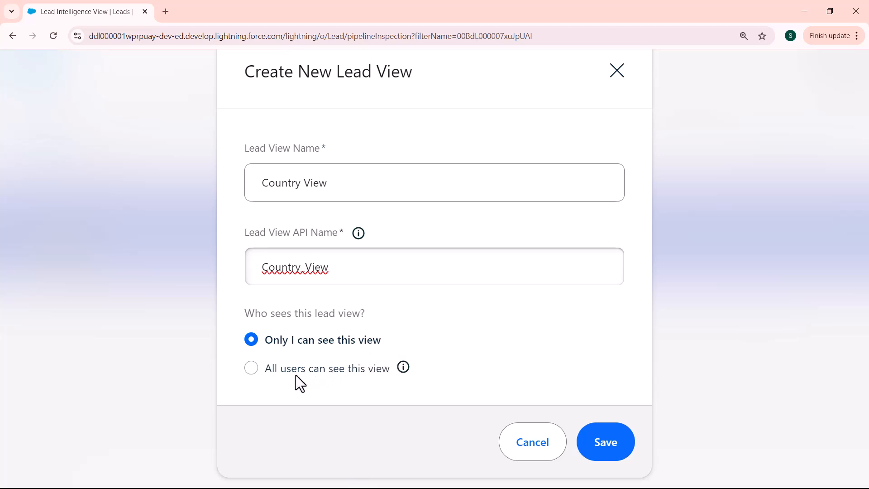
pyautogui.click(251, 368)
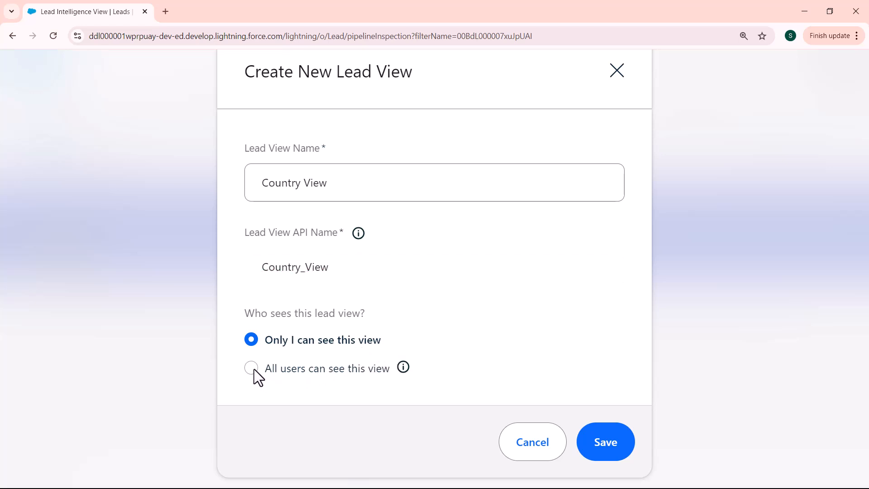
pyautogui.moveTo(409, 370)
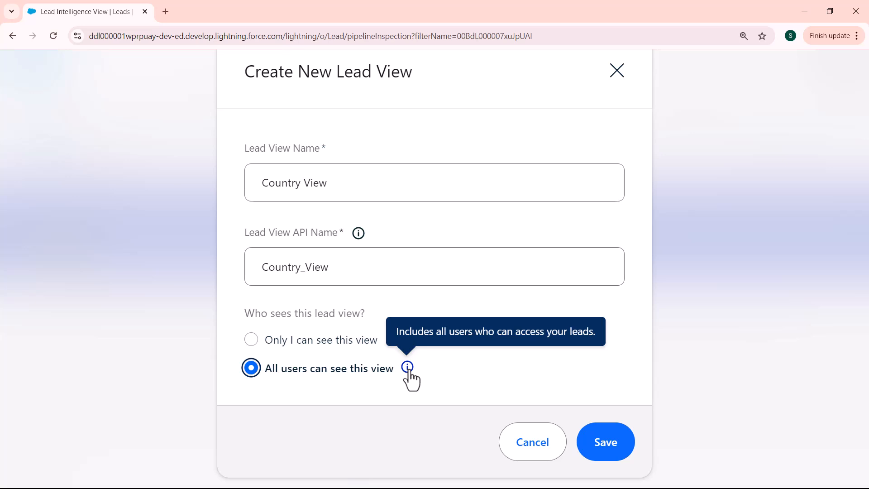
pyautogui.click(605, 441)
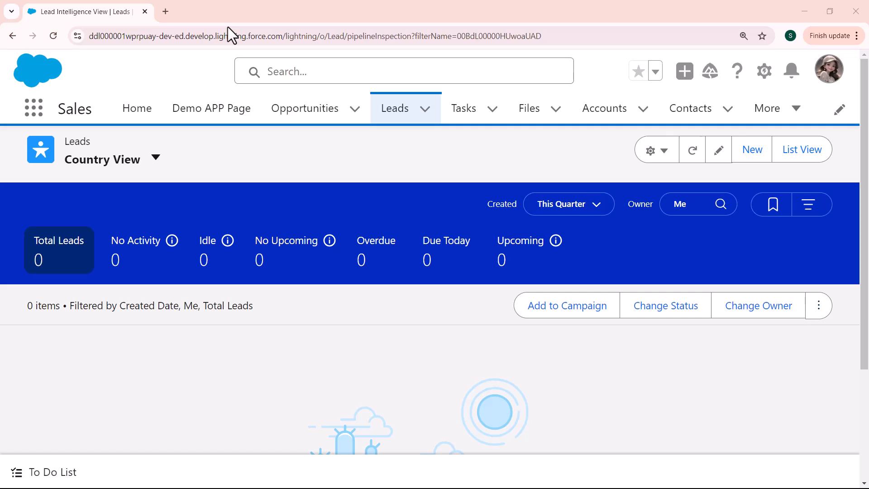
# Show the filters of Country View and add a new filter on the Country field
pyautogui.click(659, 156)
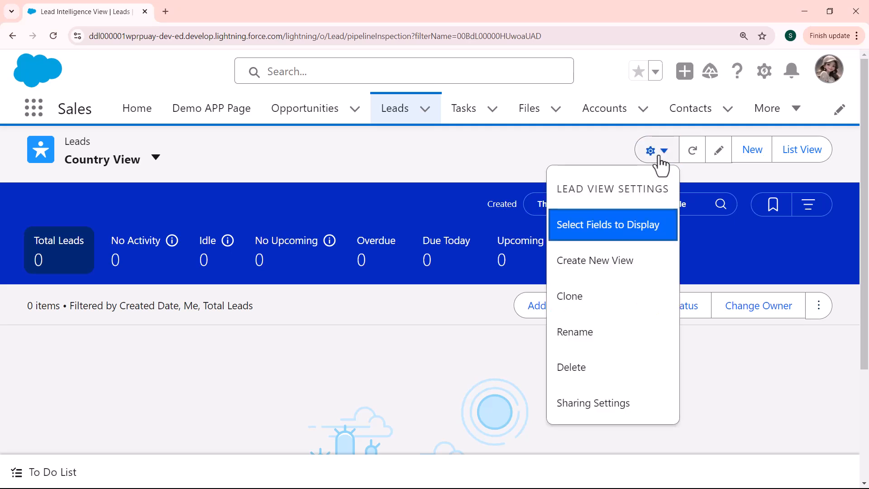
pyautogui.click(636, 216)
pyautogui.click(808, 209)
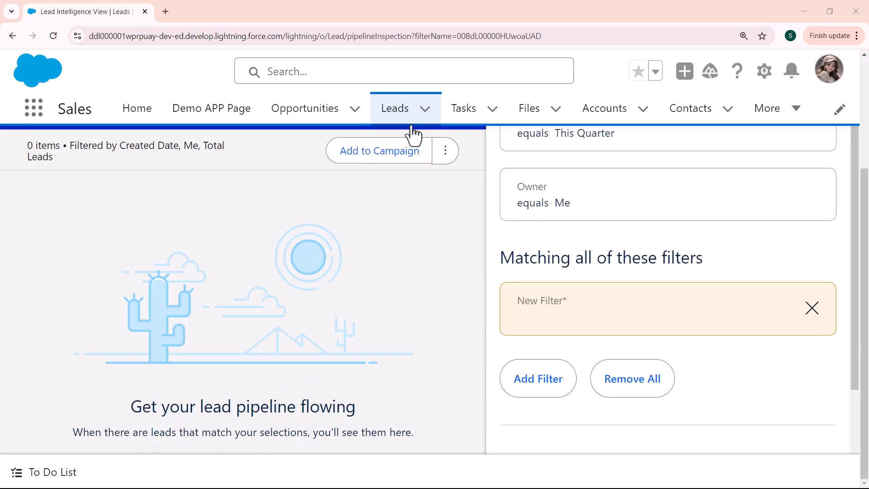
pyautogui.click(545, 382)
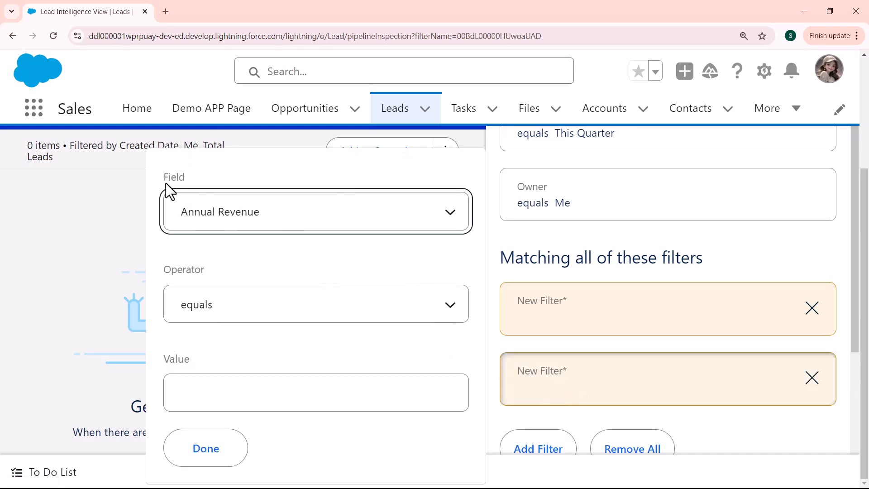
pyautogui.click(262, 228)
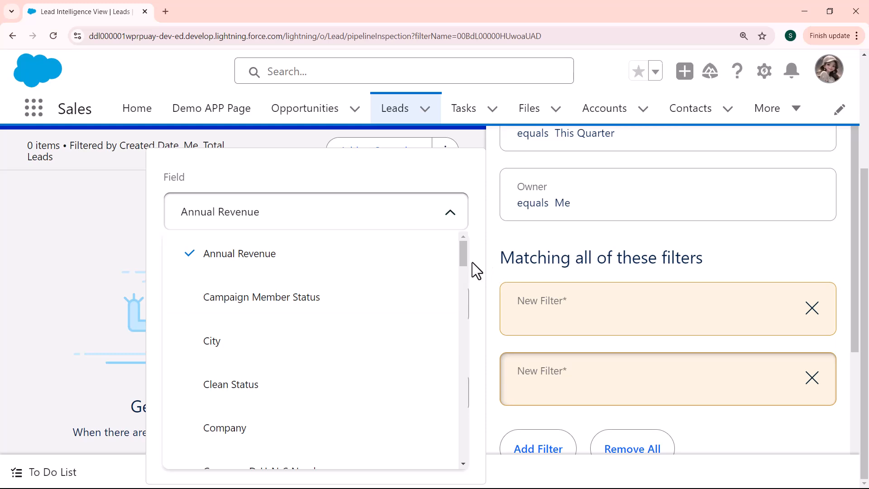
pyautogui.moveTo(466, 261); pyautogui.dragTo(466, 287)
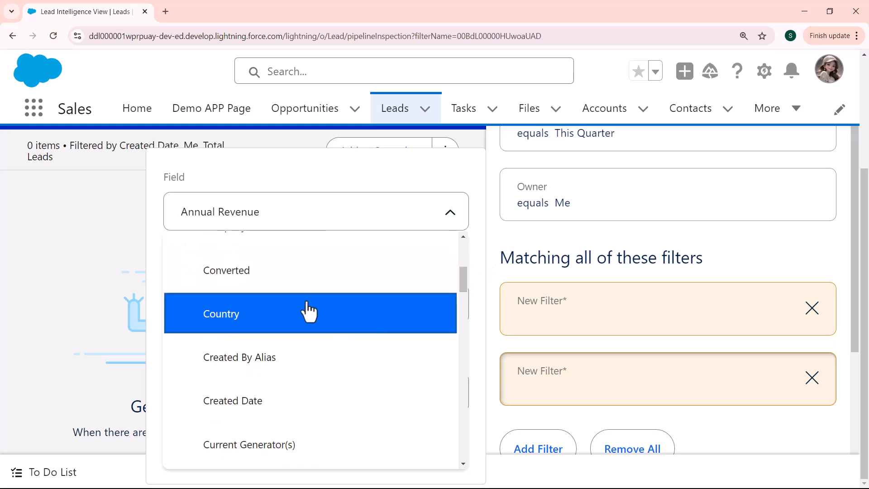
pyautogui.click(299, 314)
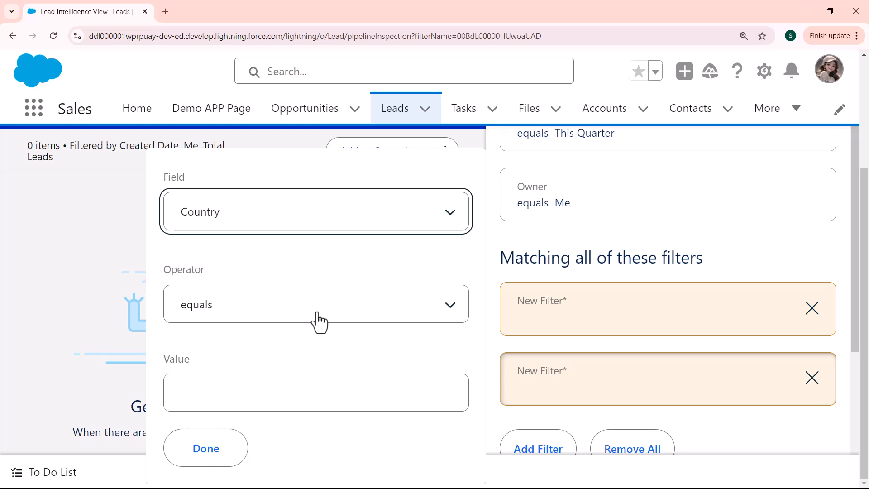
# Set the Country filter's value to USA with the equals operator and save the view's filters
pyautogui.click(302, 392)
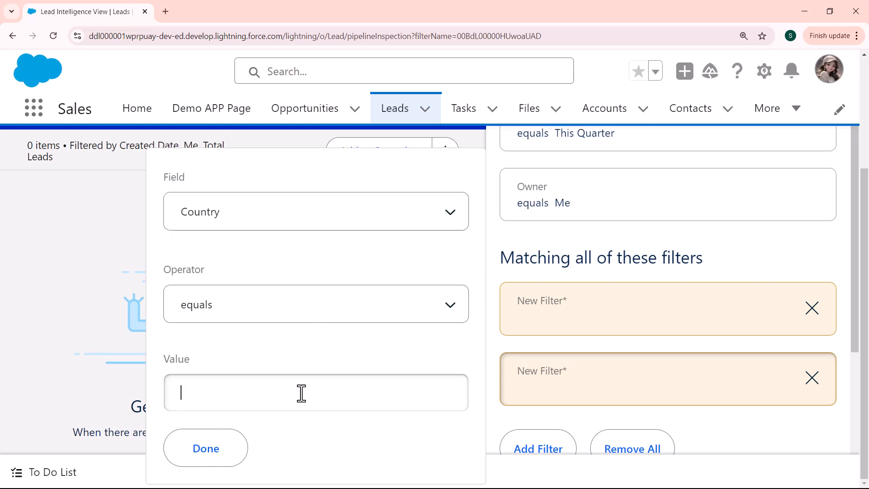
pyautogui.write('UDSA')
pyautogui.press('BackSpace')
pyautogui.press('BackSpace')
pyautogui.press('BackSpace')
pyautogui.write('SA')
pyautogui.click(222, 462)
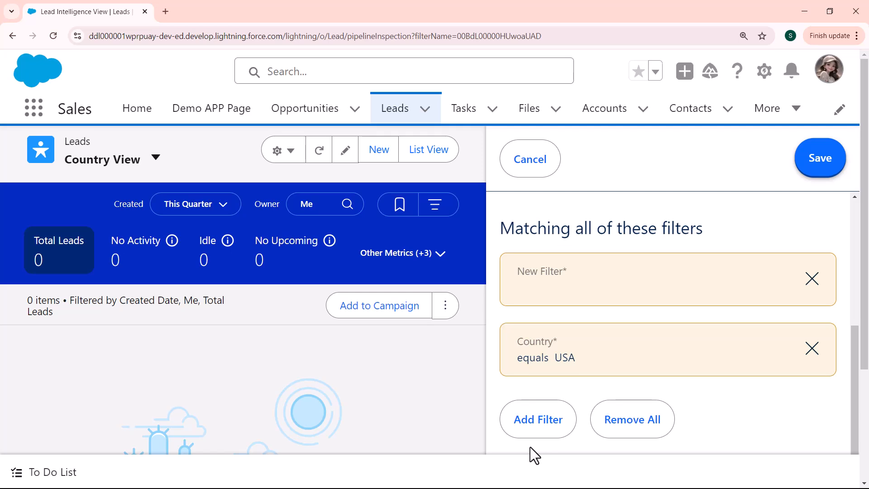
pyautogui.click(819, 168)
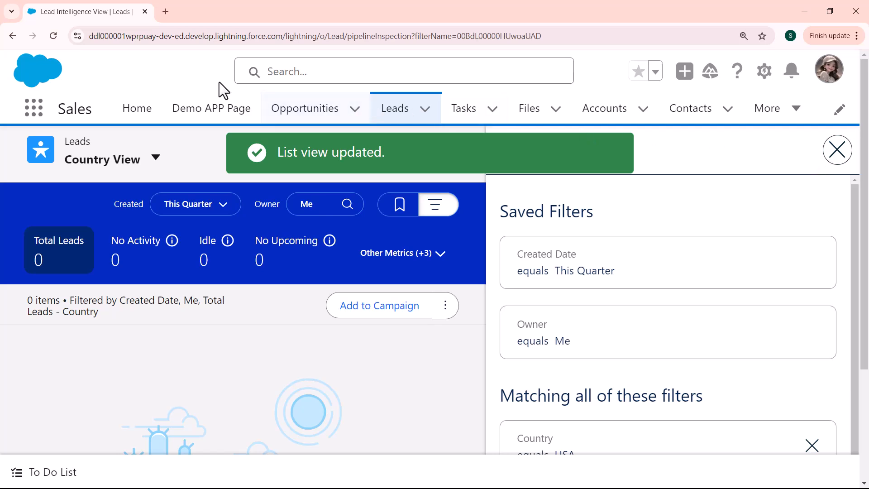
# Review the available lead list views and select Country View
pyautogui.click(155, 164)
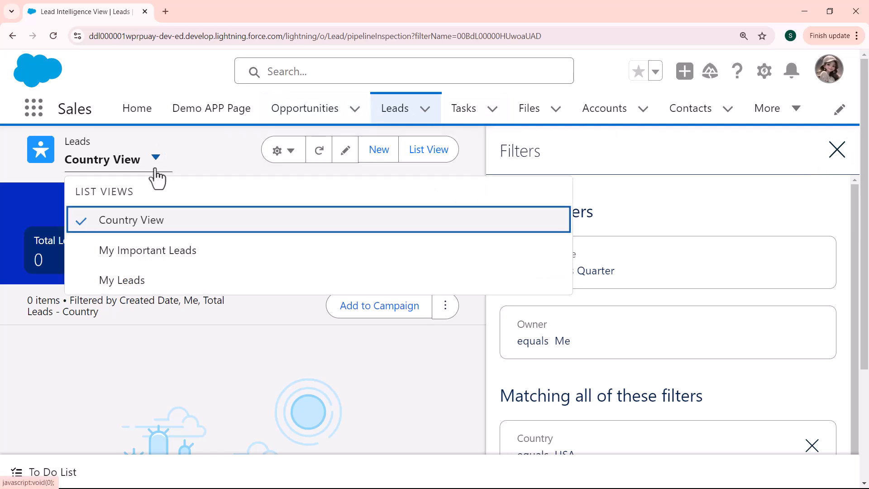
pyautogui.click(155, 232)
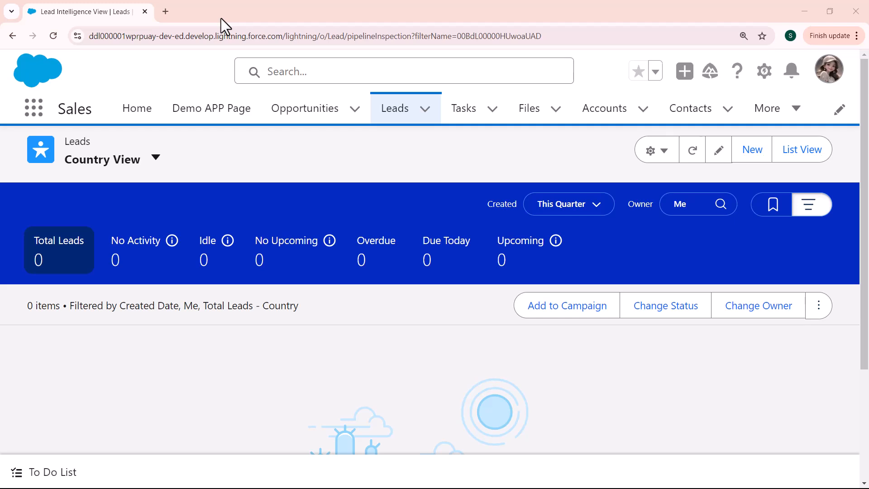
pyautogui.click(157, 158)
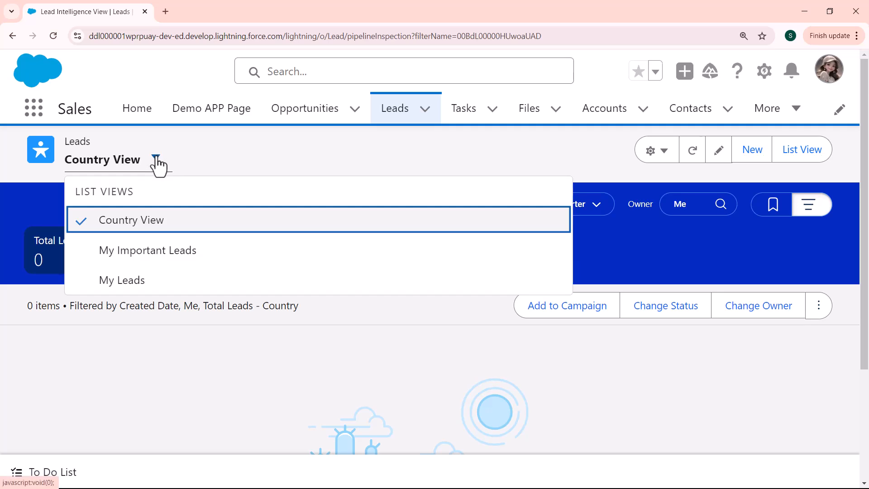
pyautogui.click(144, 234)
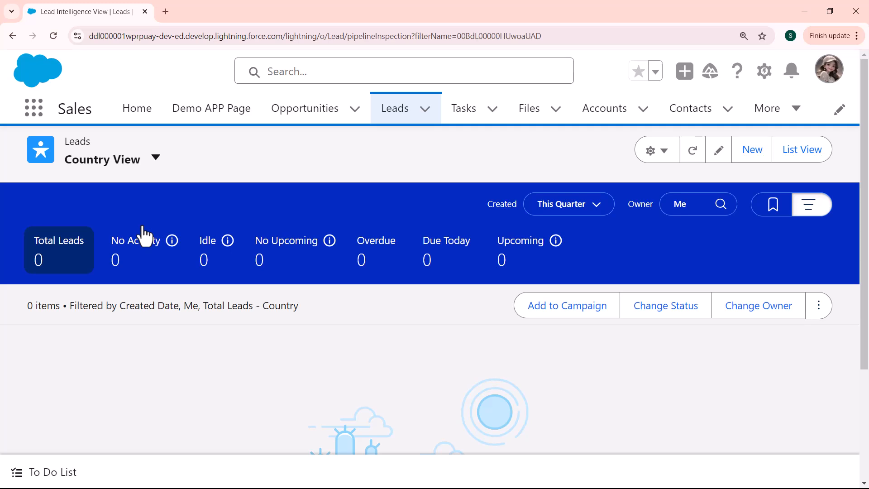
# Rename the lead view to "First Name with C and Country View" and save the new name
pyautogui.click(656, 152)
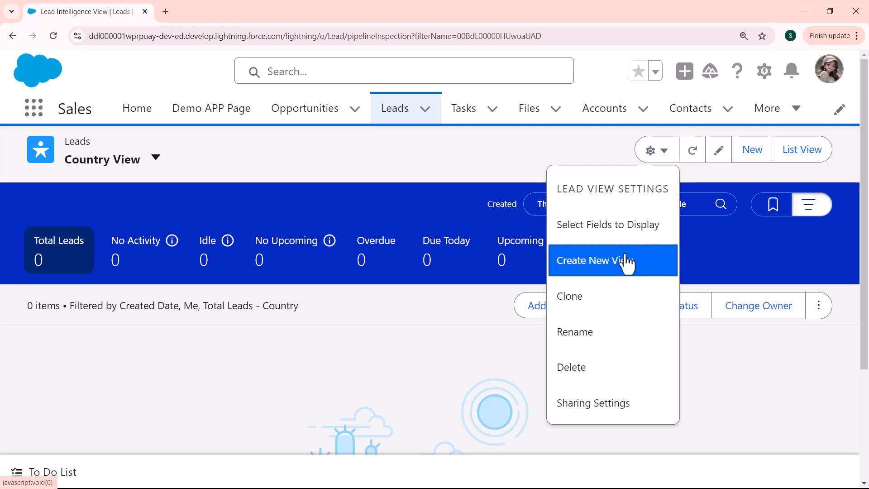
pyautogui.click(585, 338)
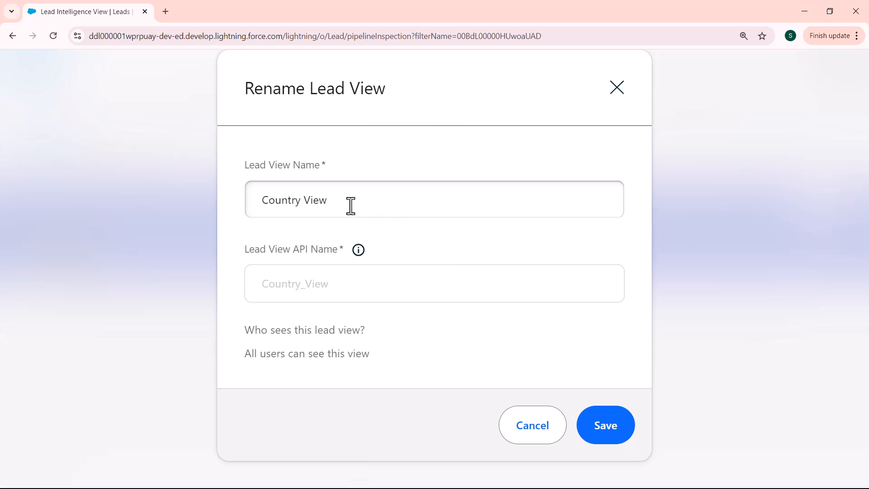
pyautogui.click(261, 200)
pyautogui.write('First Name ')
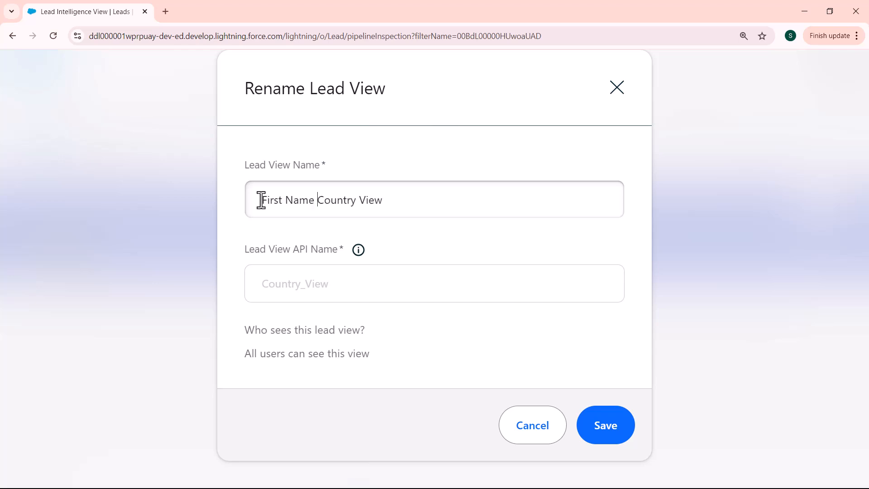
pyautogui.write(' with ')
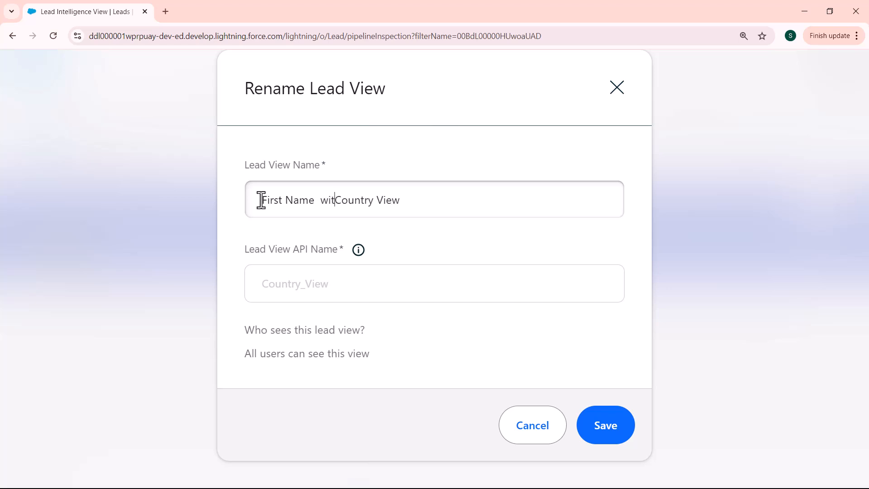
pyautogui.write('C ')
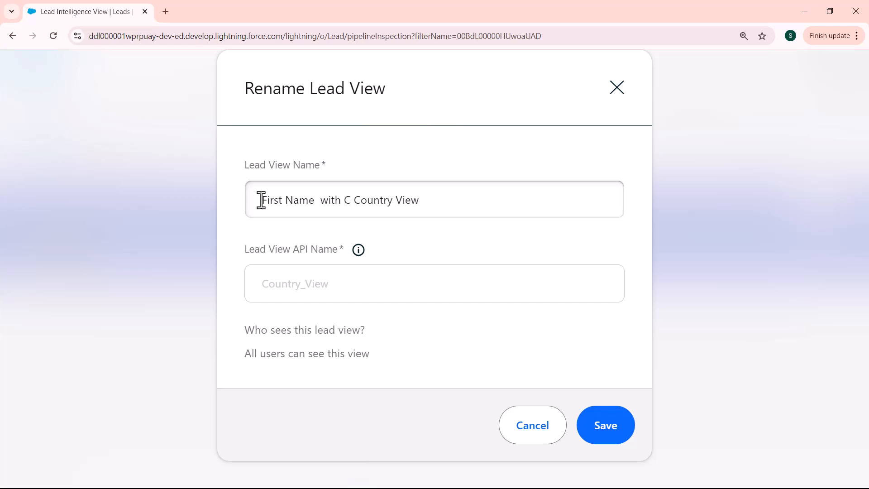
pyautogui.write('And')
pyautogui.click(361, 199)
pyautogui.press('BackSpace')
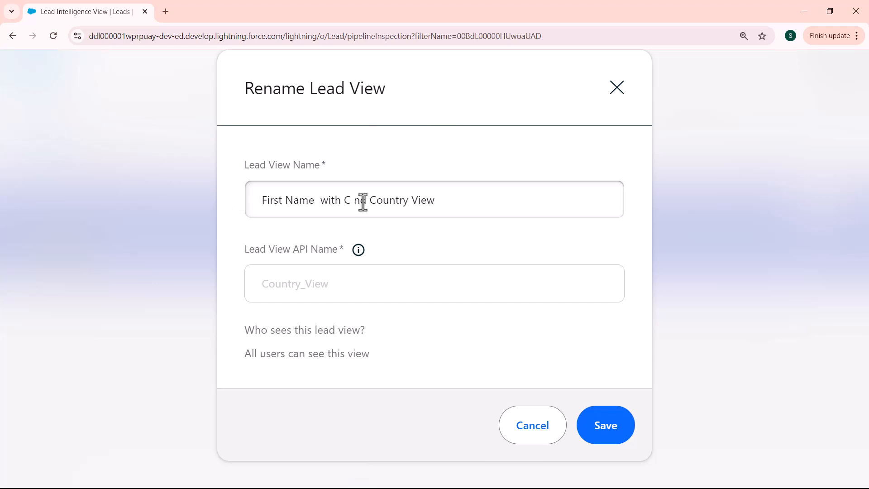
pyautogui.write('a')
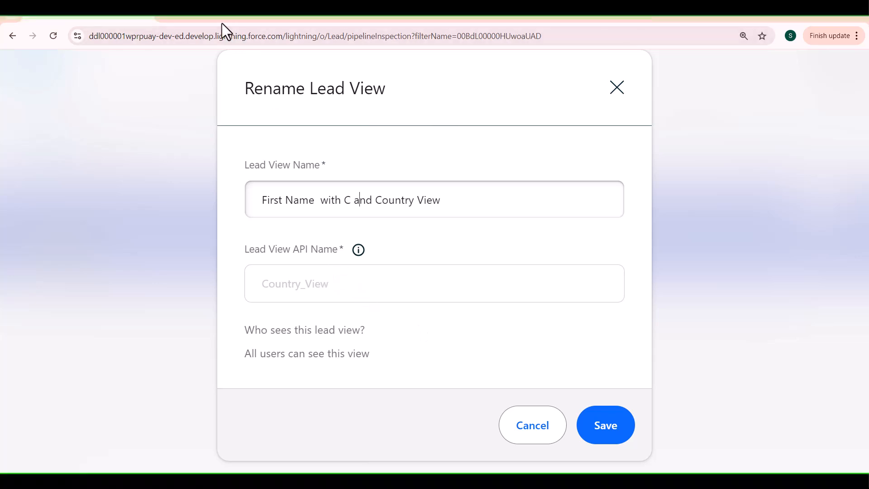
pyautogui.click(618, 439)
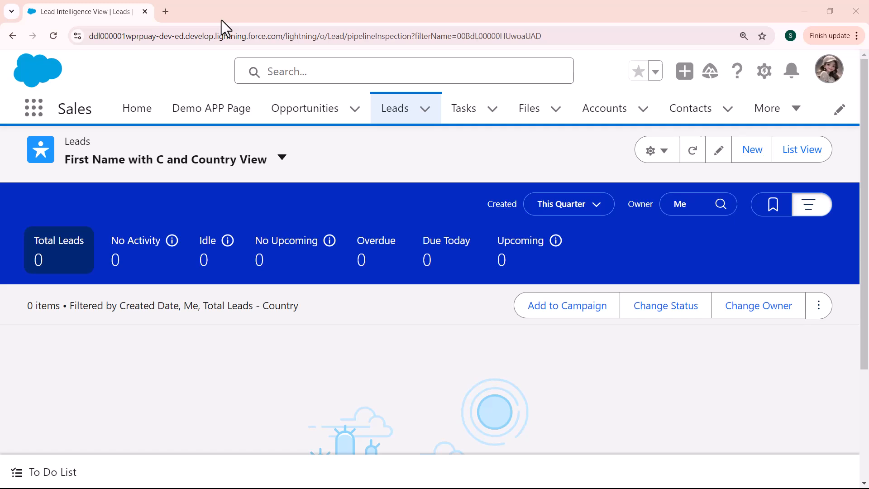
# Change the lead view's sharing settings to "Only I can see this view" and save them
pyautogui.click(665, 152)
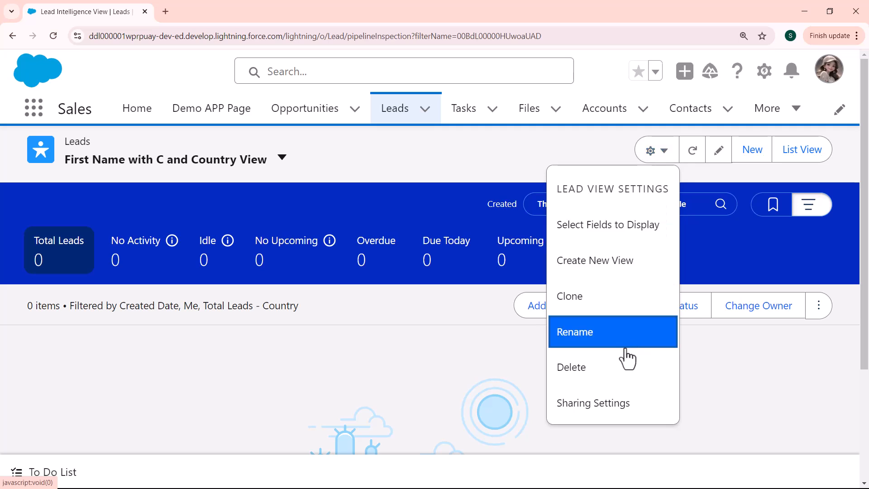
pyautogui.click(615, 403)
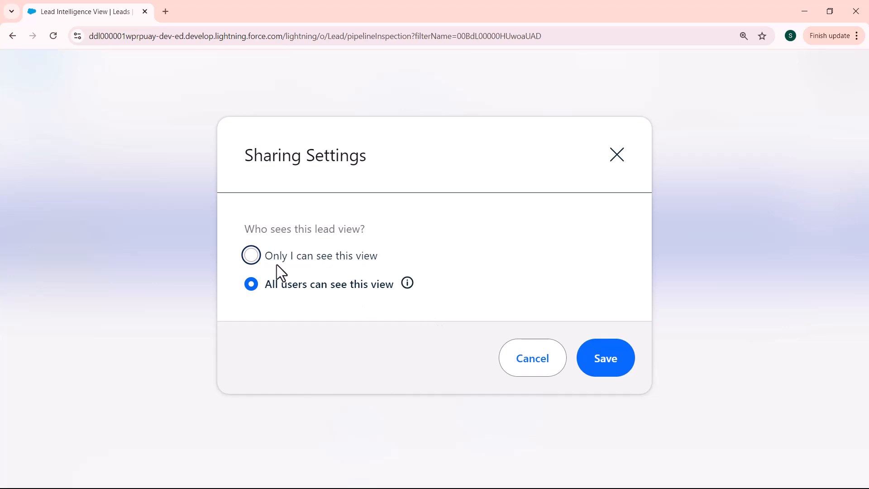
pyautogui.click(252, 256)
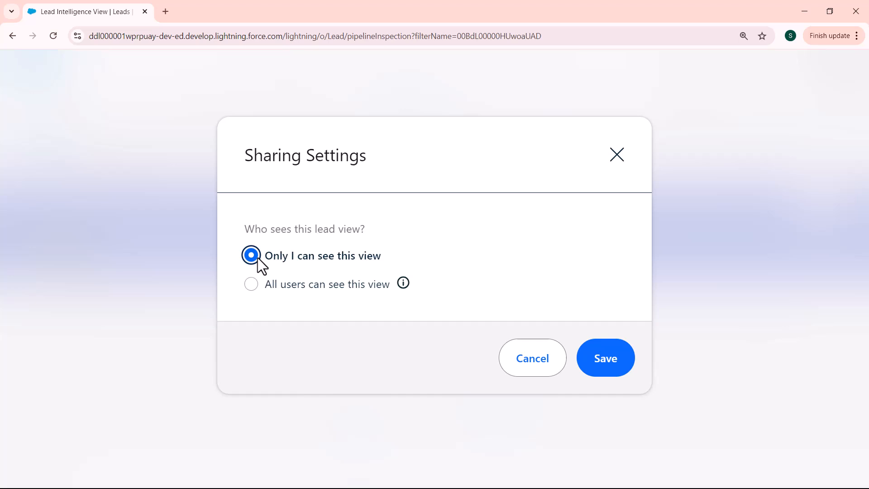
pyautogui.click(607, 360)
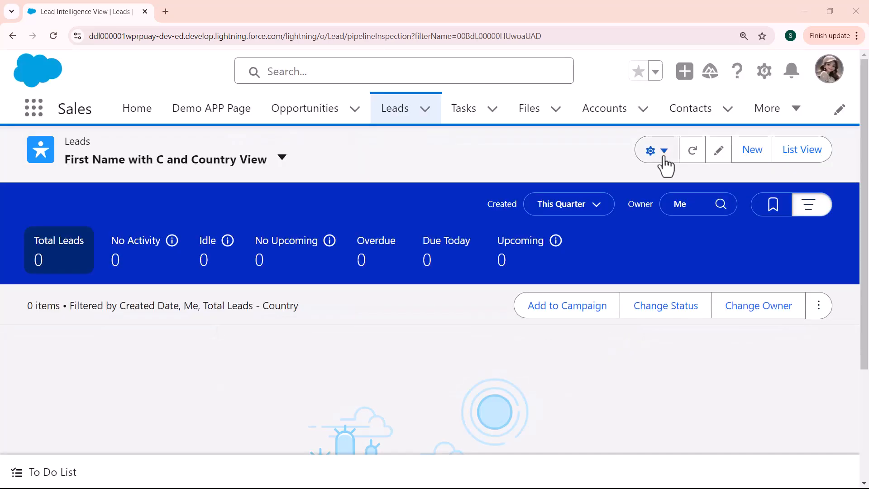
# Show the lead view's filters and add a new filter on the First Name field
pyautogui.click(810, 206)
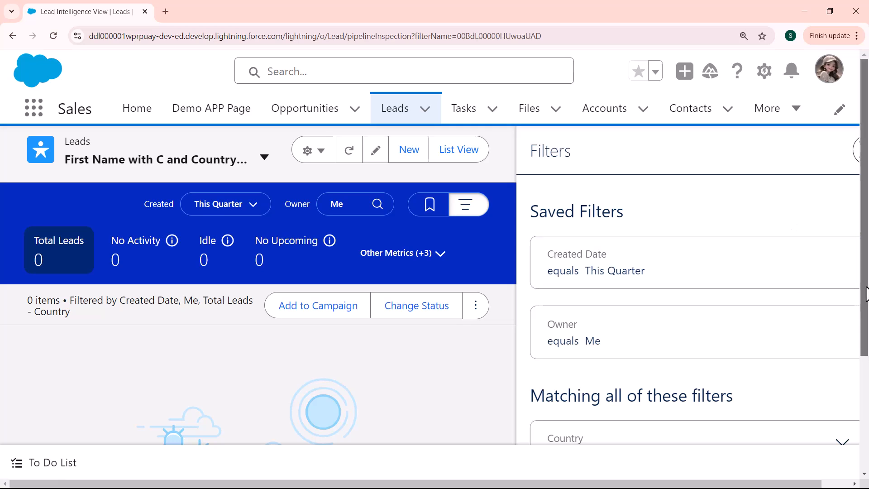
pyautogui.moveTo(865, 294); pyautogui.dragTo(862, 409)
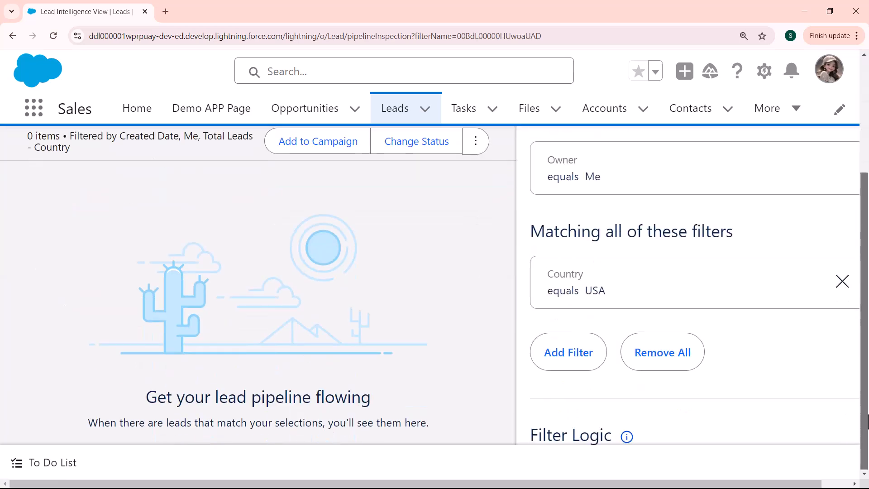
pyautogui.click(555, 358)
pyautogui.click(290, 207)
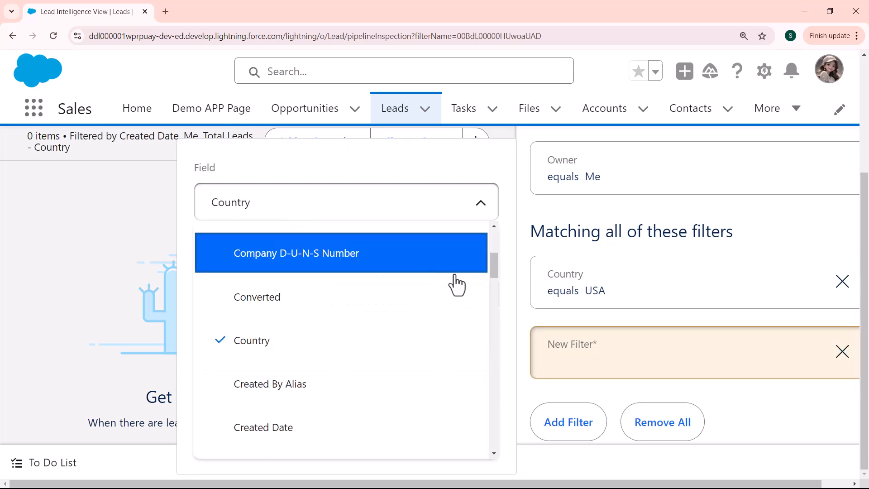
pyautogui.moveTo(497, 269); pyautogui.dragTo(498, 325)
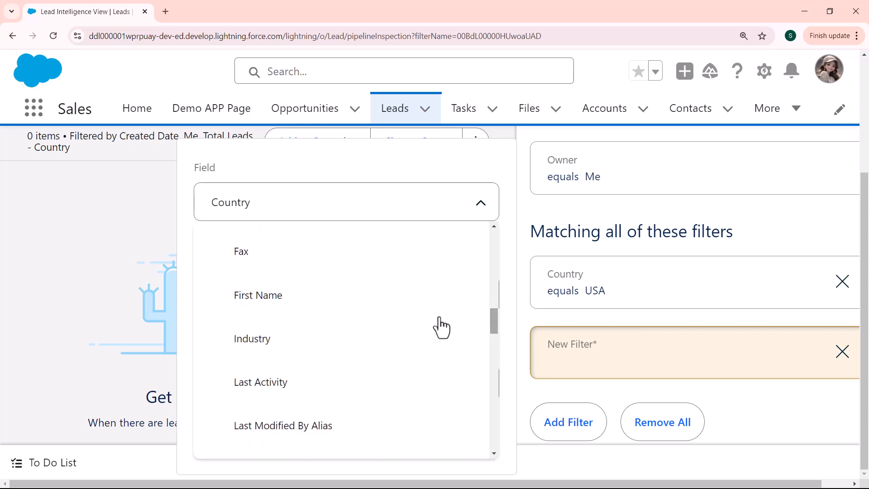
pyautogui.click(300, 307)
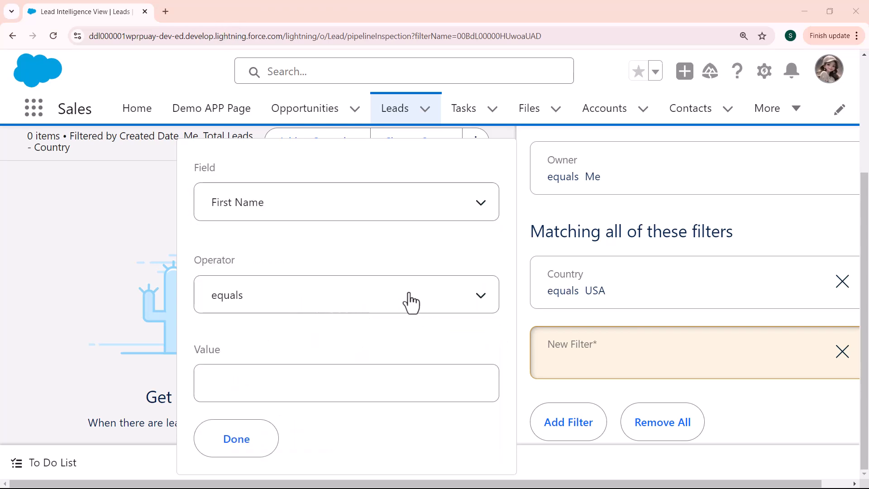
# Set the First Name filter to "starts with" C and save the view's filters
pyautogui.click(397, 274)
pyautogui.click(398, 291)
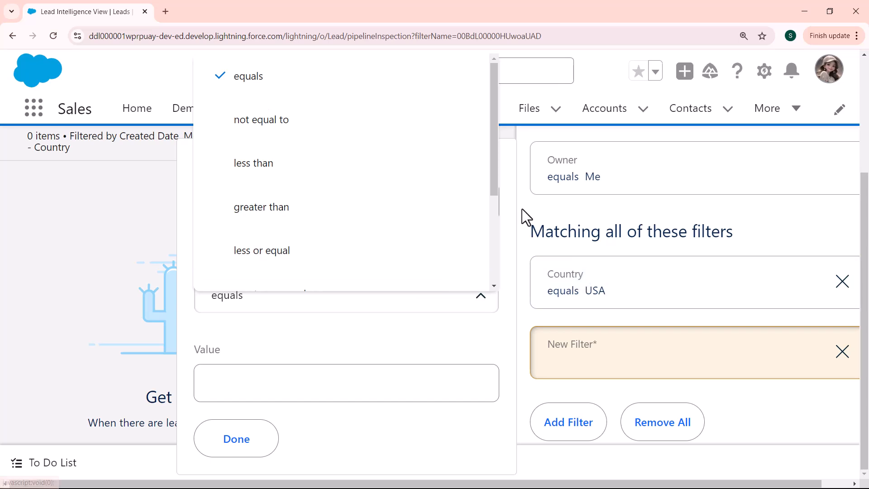
pyautogui.moveTo(492, 178); pyautogui.dragTo(486, 297)
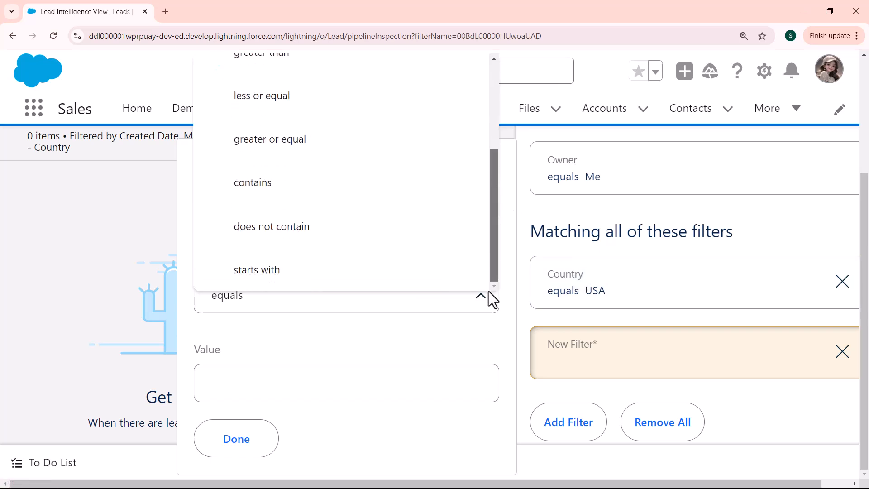
pyautogui.click(336, 289)
pyautogui.click(295, 393)
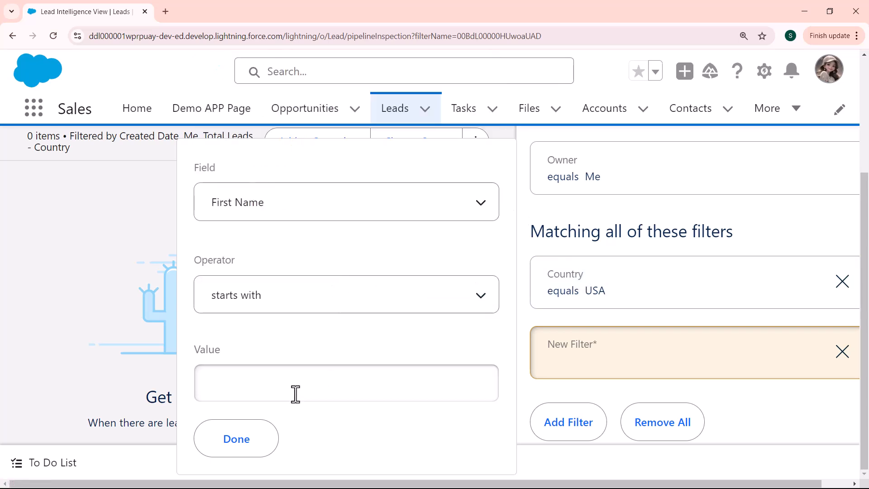
pyautogui.write('C')
pyautogui.click(243, 453)
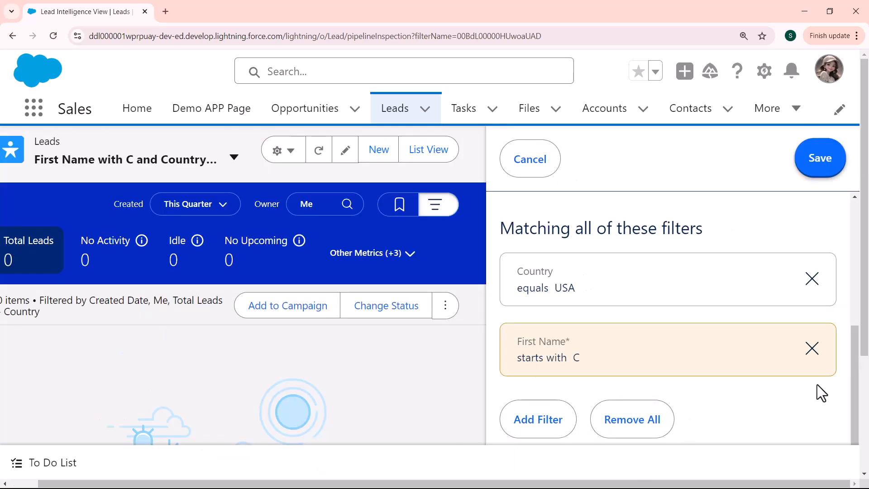
pyautogui.click(820, 160)
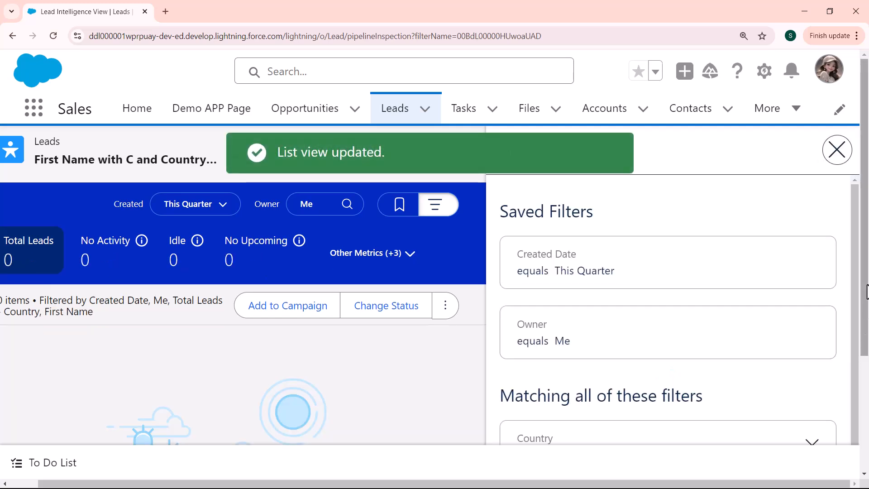
pyautogui.scroll(-2, 865, 357)
pyautogui.scroll(-1, 865, 362)
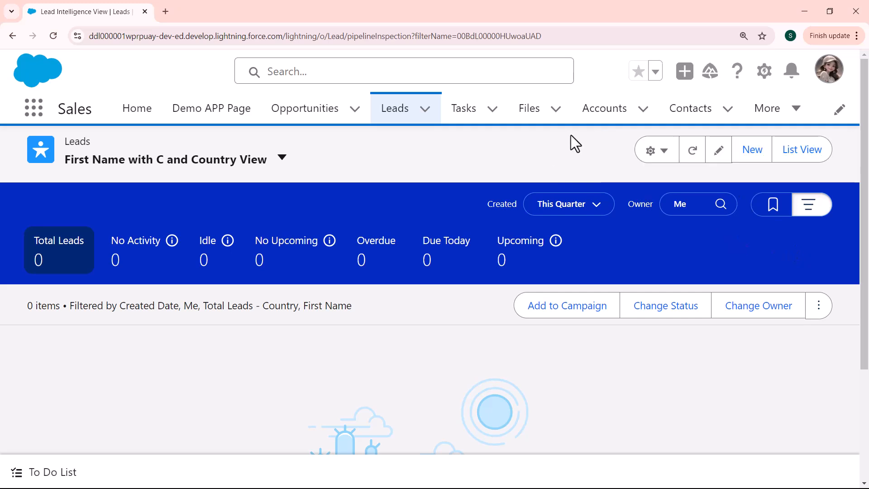
# Remove Title, Last Activity and Lead Status from the lead view's visible fields
pyautogui.click(657, 156)
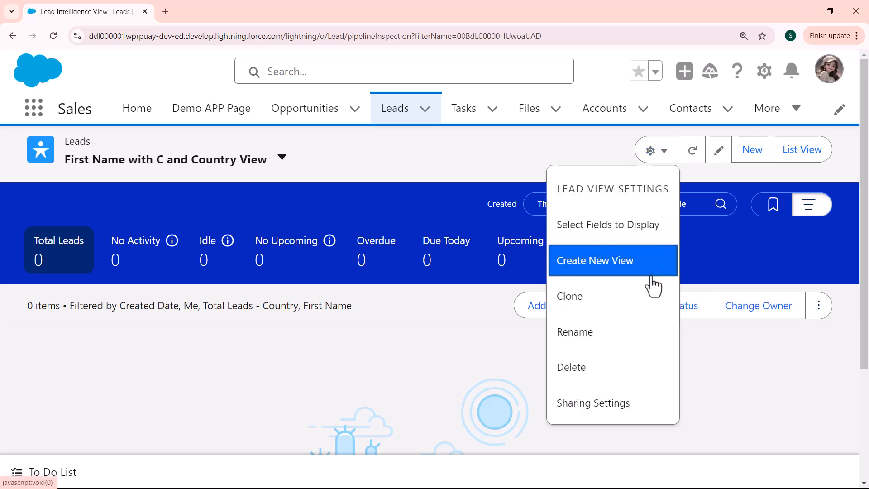
pyautogui.click(613, 225)
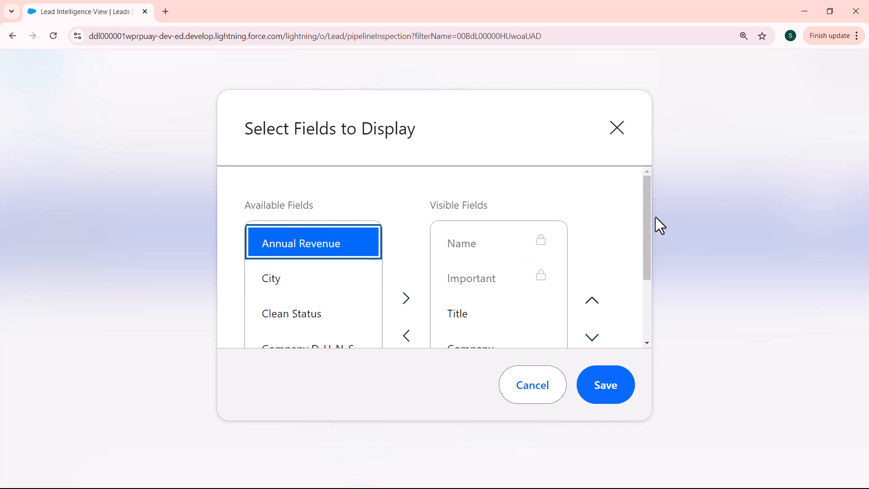
pyautogui.click(642, 212)
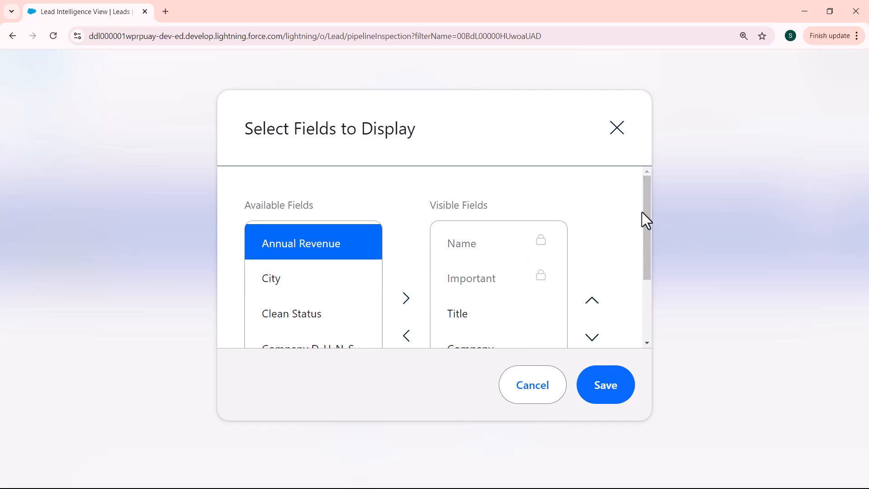
pyautogui.click(466, 318)
pyautogui.click(409, 338)
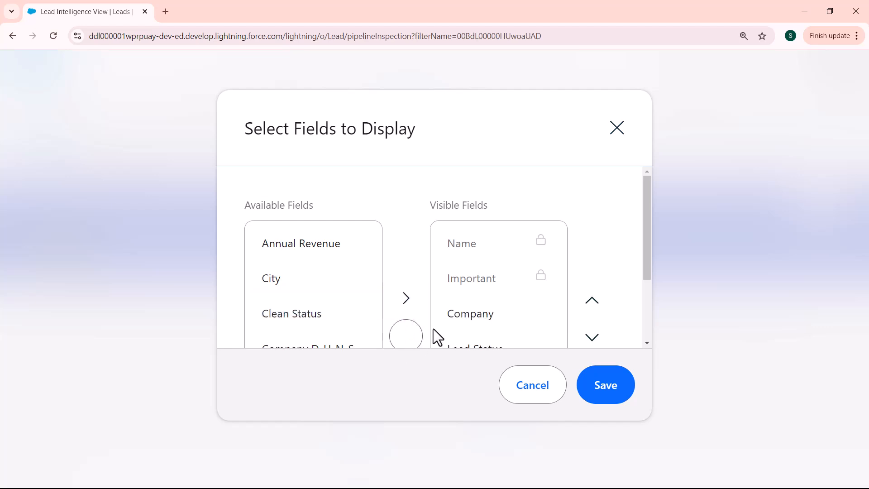
pyautogui.moveTo(642, 262); pyautogui.dragTo(642, 323)
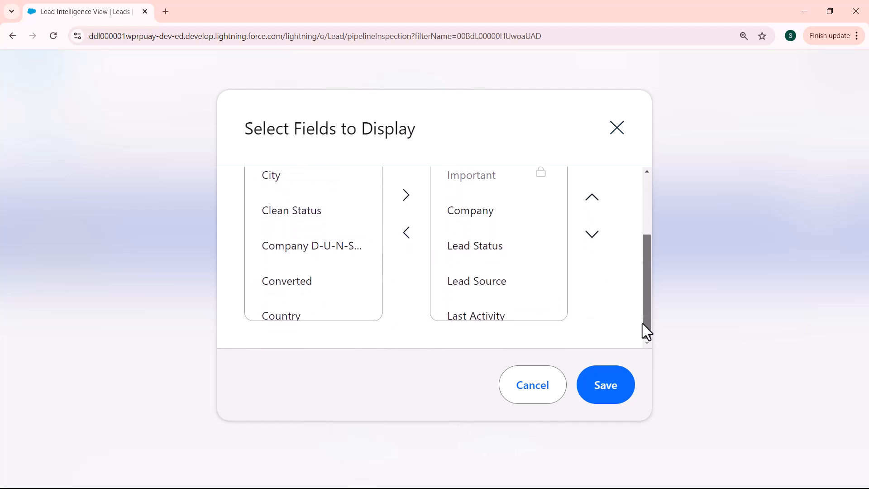
pyautogui.click(470, 317)
pyautogui.click(407, 232)
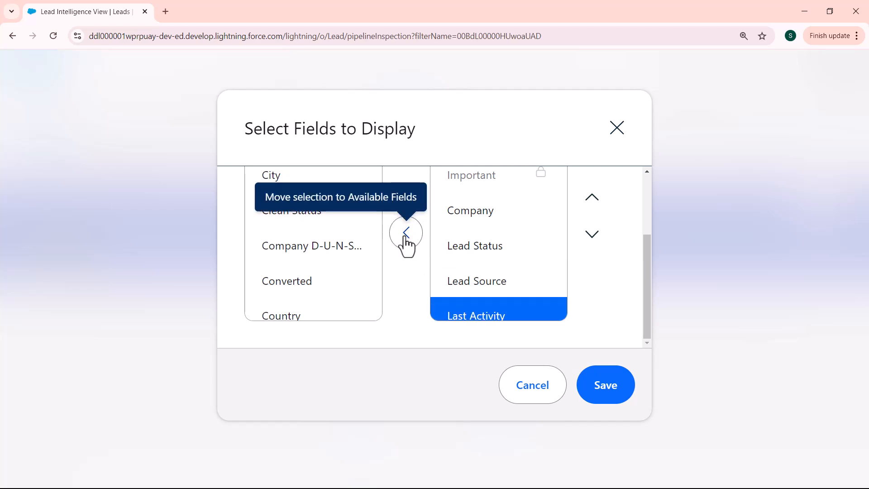
pyautogui.moveTo(650, 282); pyautogui.dragTo(650, 256)
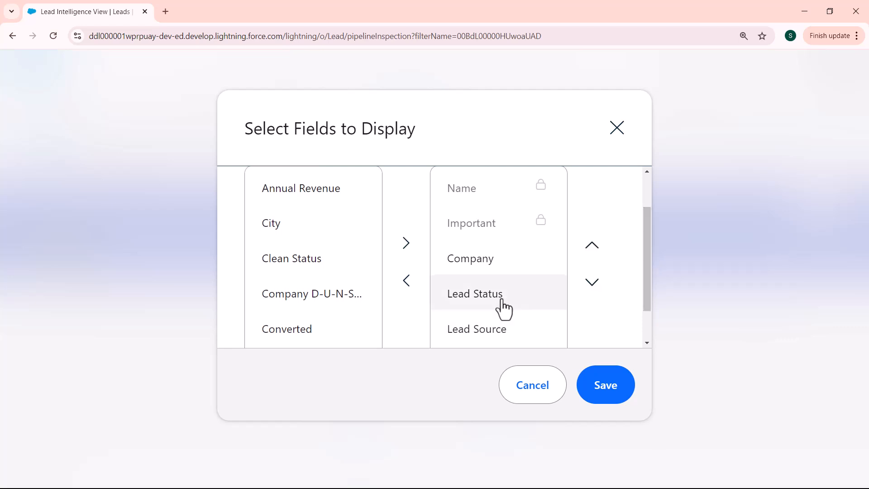
pyautogui.click(483, 299)
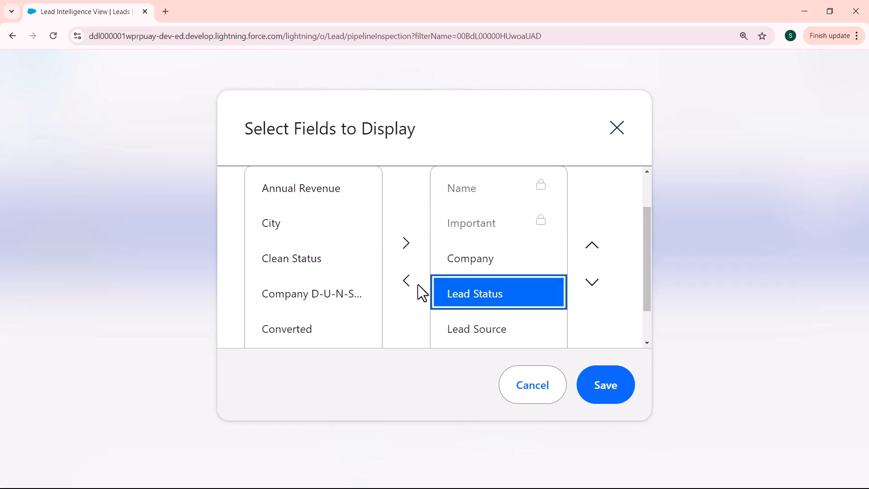
pyautogui.click(407, 280)
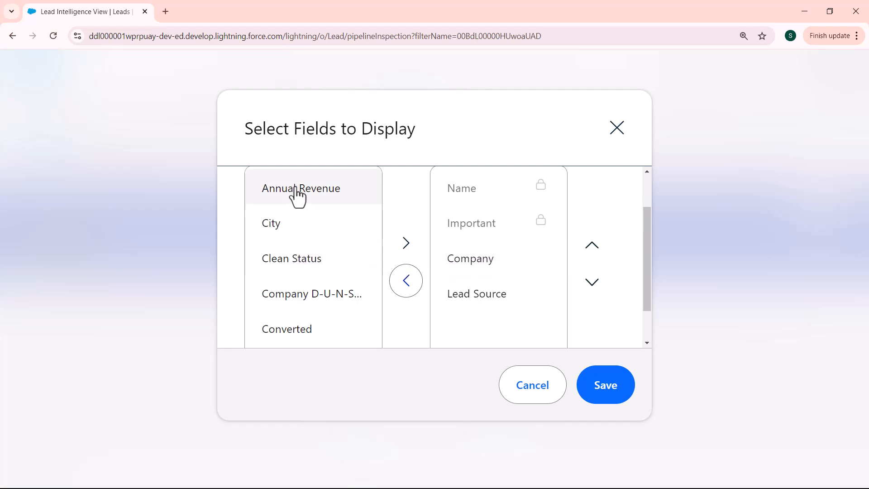
# Add Country and Annual Revenue to the lead view's visible fields and save the field selection
pyautogui.moveTo(645, 255); pyautogui.dragTo(646, 286)
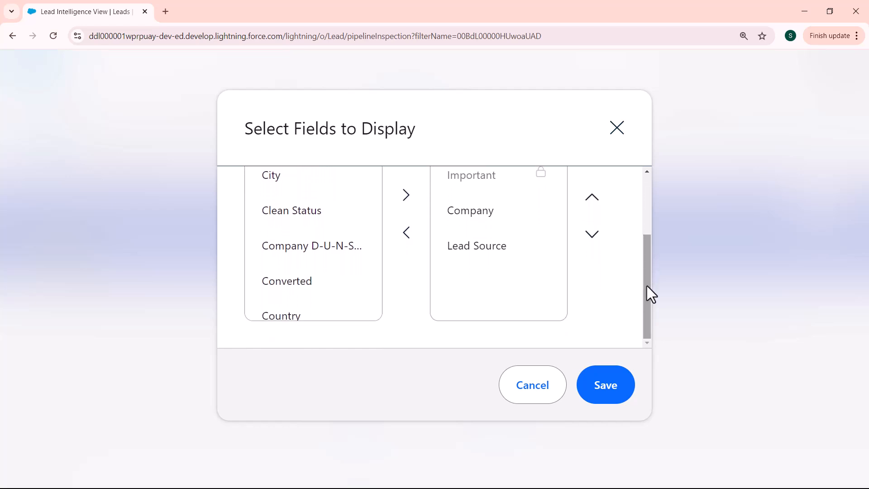
pyautogui.click(319, 316)
pyautogui.click(404, 198)
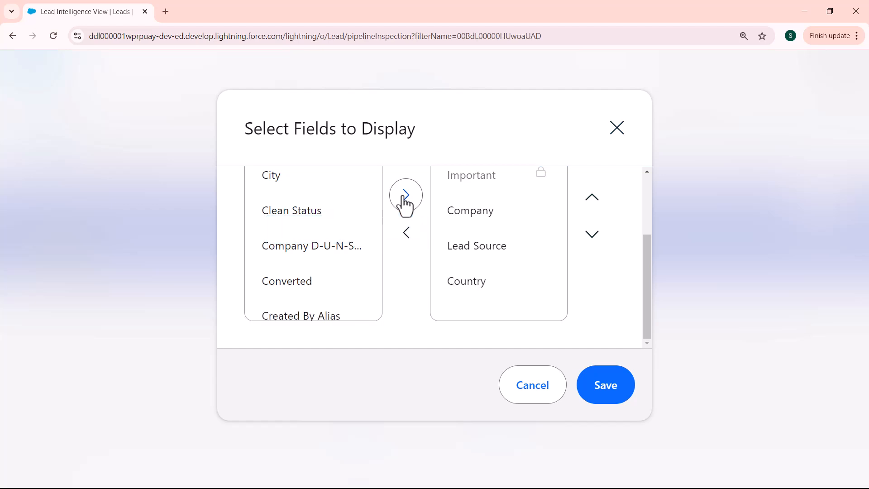
pyautogui.moveTo(647, 271); pyautogui.dragTo(648, 252)
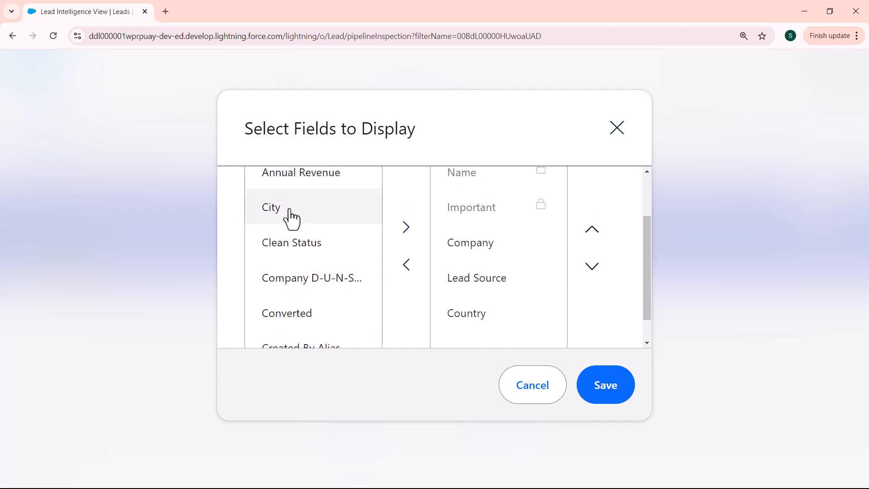
pyautogui.scroll(2, 291, 205)
pyautogui.click(296, 243)
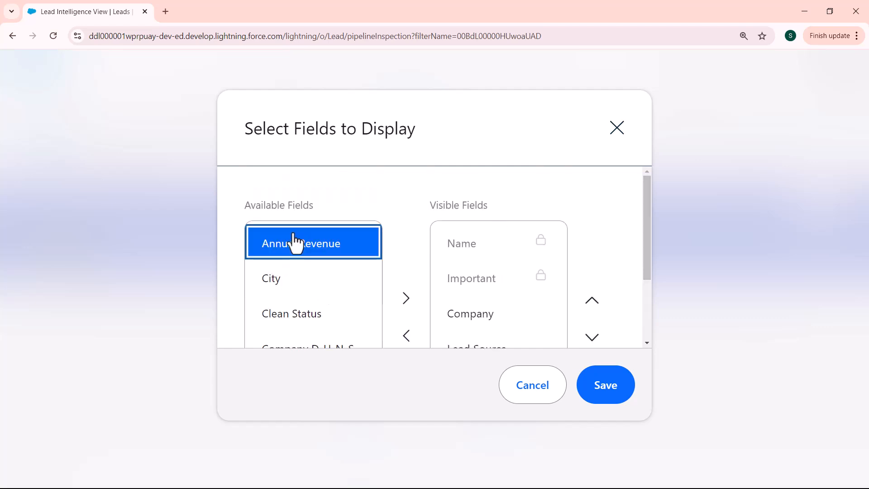
pyautogui.click(403, 308)
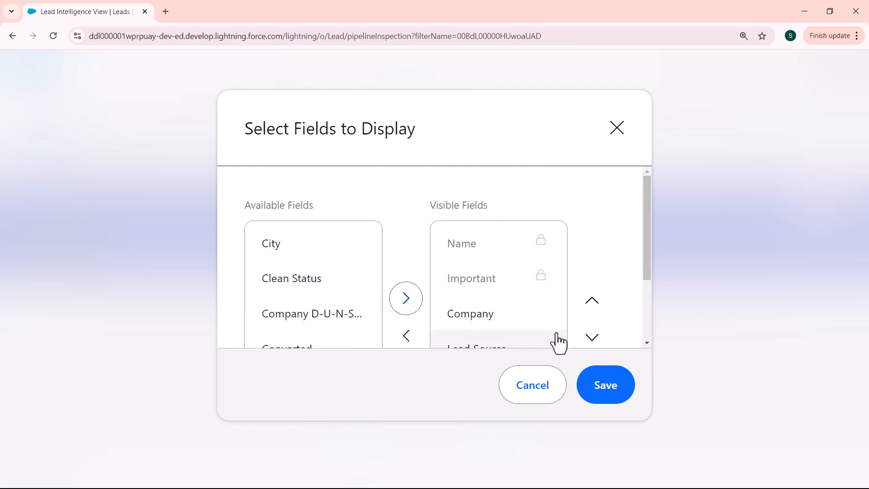
pyautogui.click(604, 389)
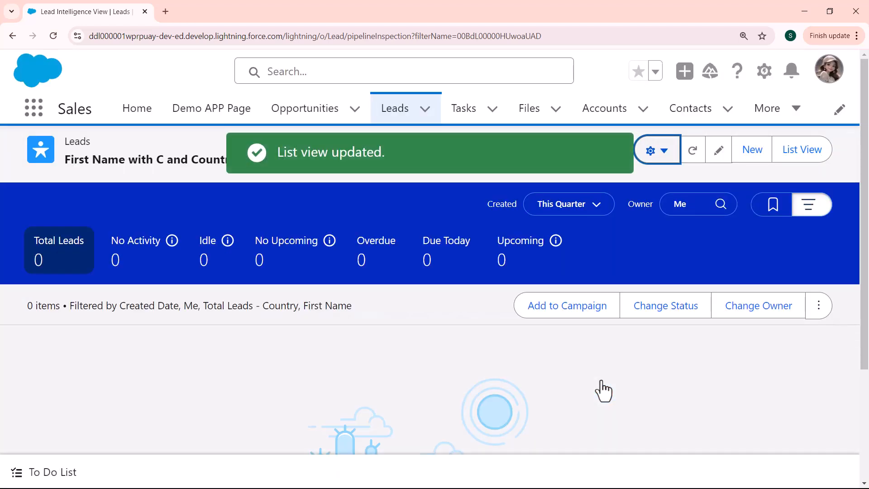
# Reopen the view's field selection and move Country above Company in the visible fields order
pyautogui.click(661, 154)
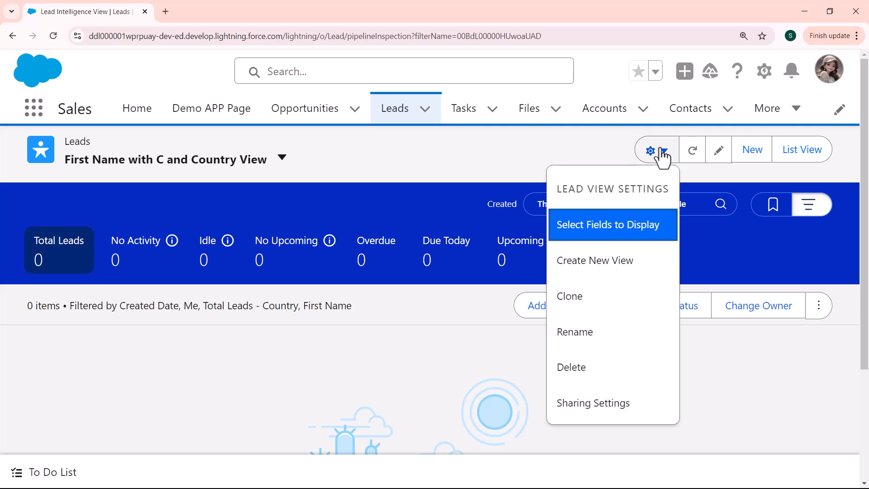
pyautogui.click(609, 234)
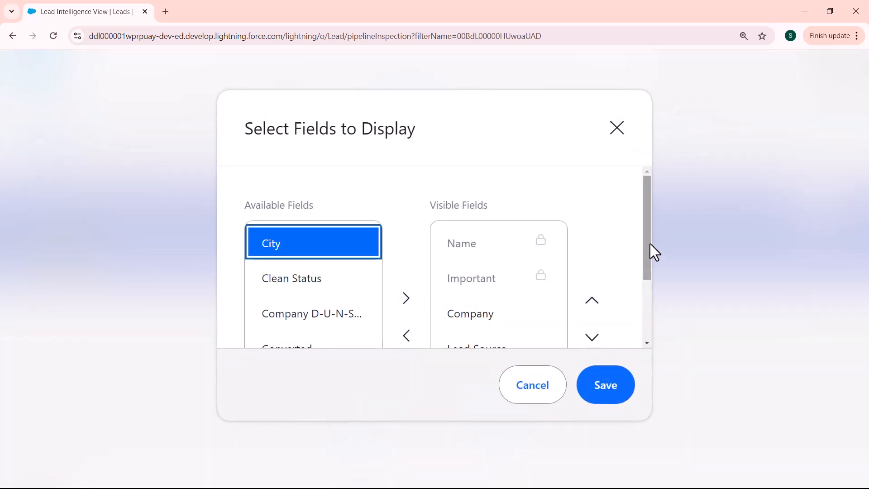
pyautogui.moveTo(647, 249); pyautogui.dragTo(645, 276)
pyautogui.moveTo(485, 300); pyautogui.dragTo(483, 260)
pyautogui.click(591, 248)
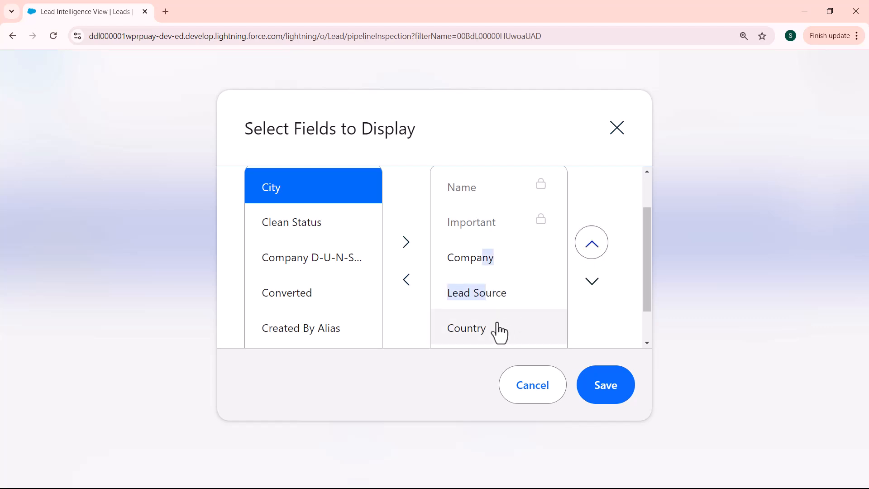
pyautogui.click(473, 330)
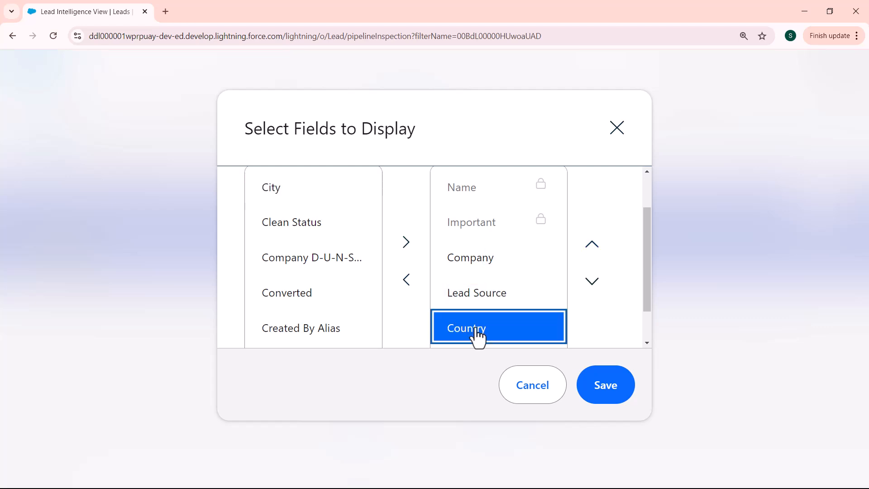
pyautogui.click(593, 246)
pyautogui.click(593, 247)
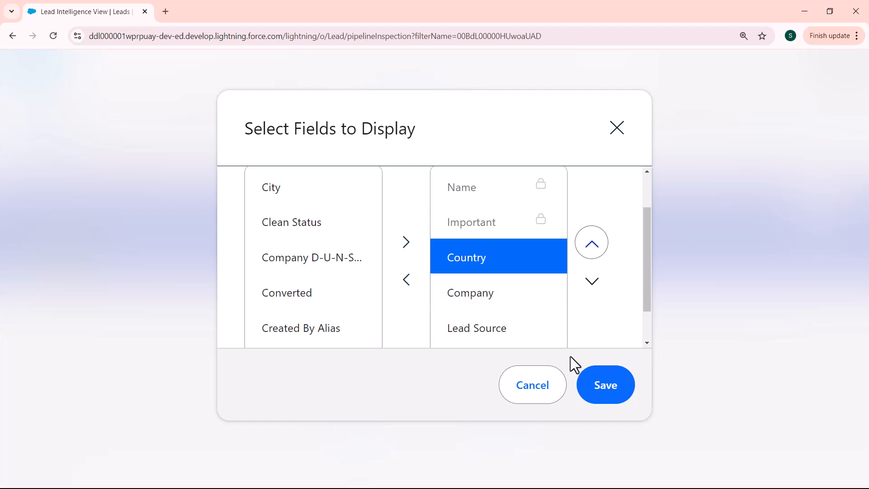
# Save the lead view's field selection with the new order of visible fields
pyautogui.click(601, 389)
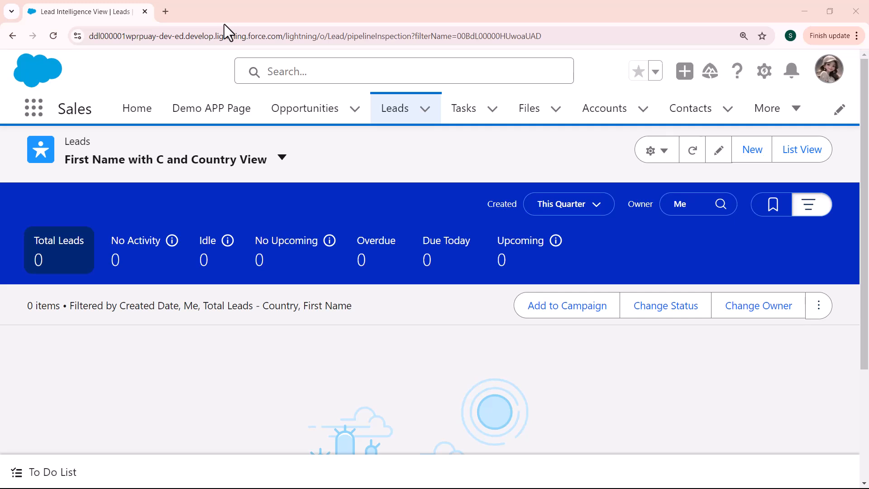
# Permanently delete the lead view "First Name with C and Country View" and check the remaining list views
pyautogui.click(274, 163)
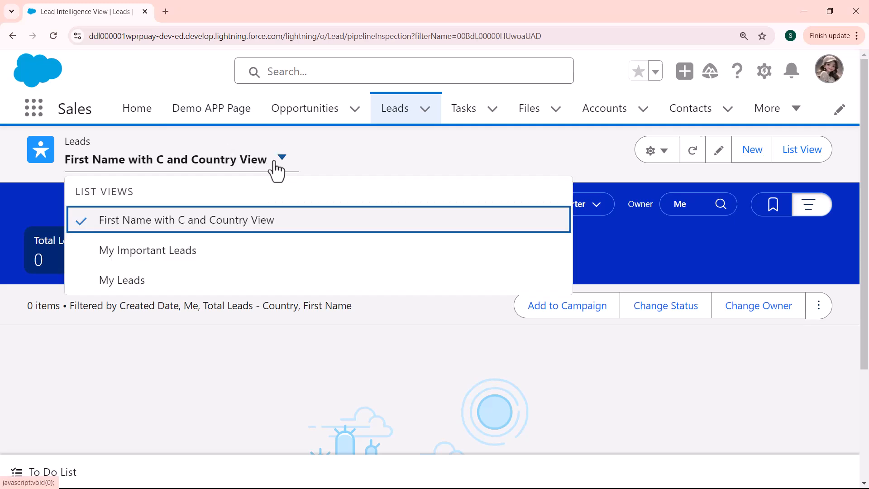
pyautogui.click(183, 222)
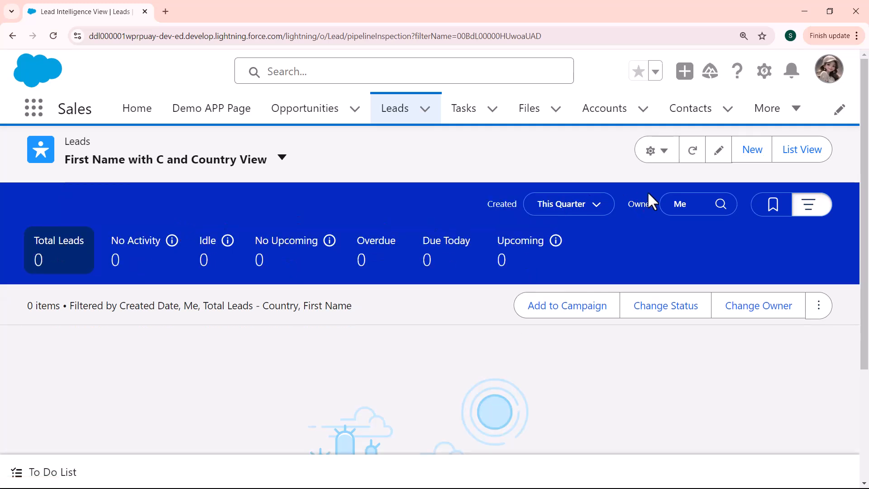
pyautogui.click(655, 153)
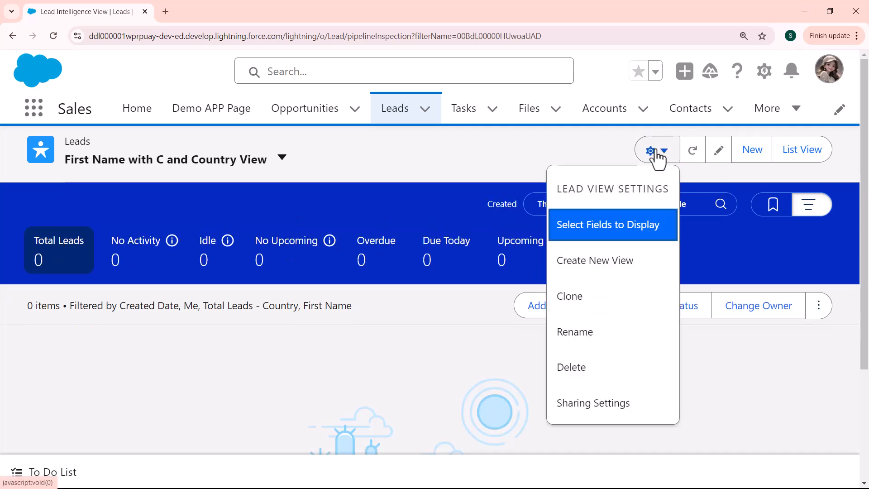
pyautogui.click(613, 379)
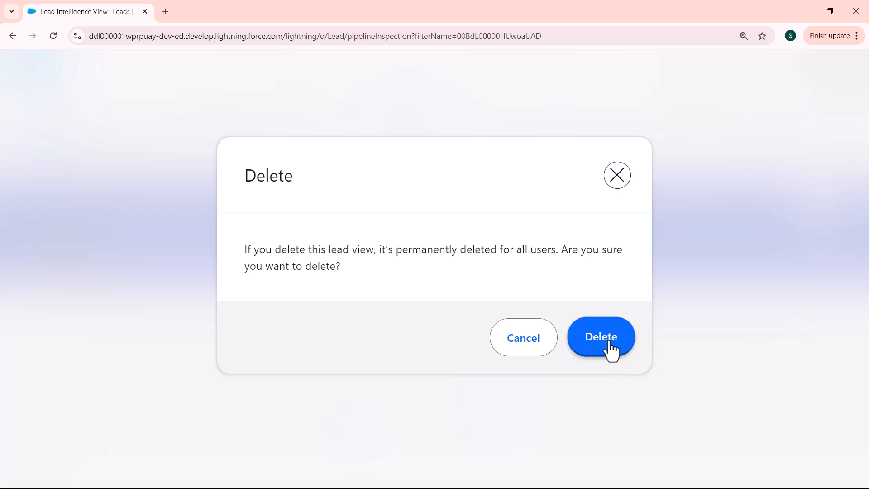
pyautogui.click(609, 350)
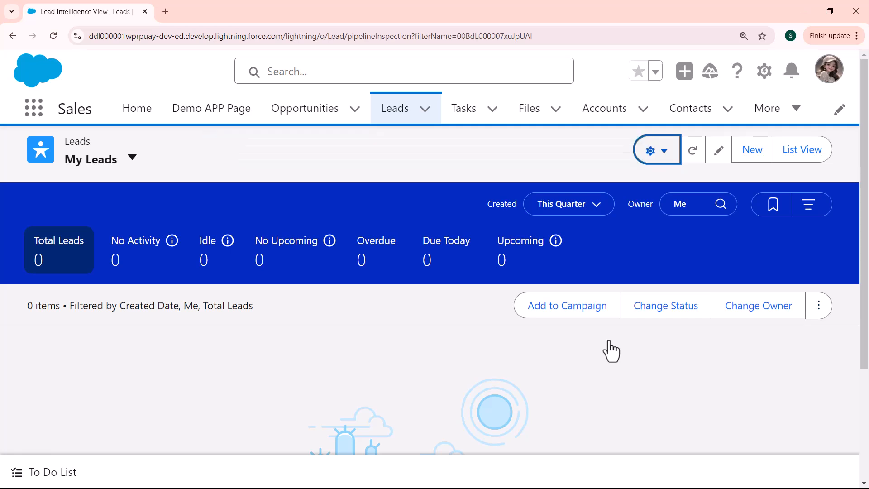
pyautogui.click(133, 160)
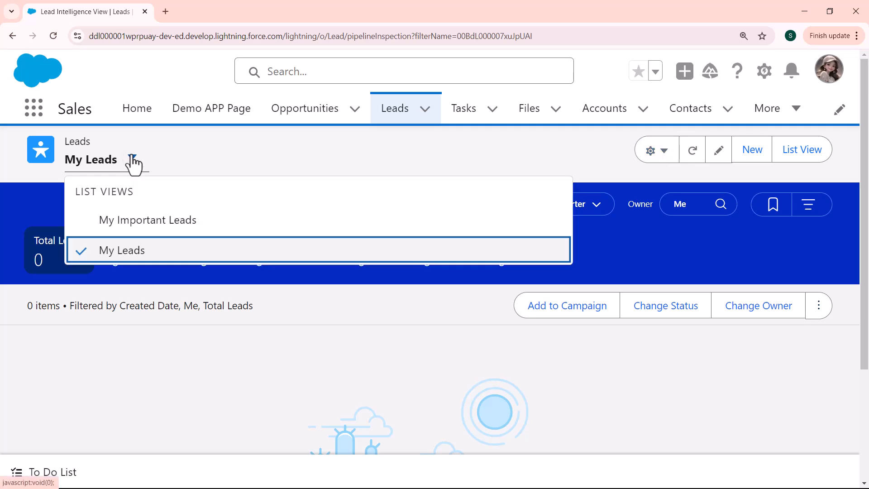